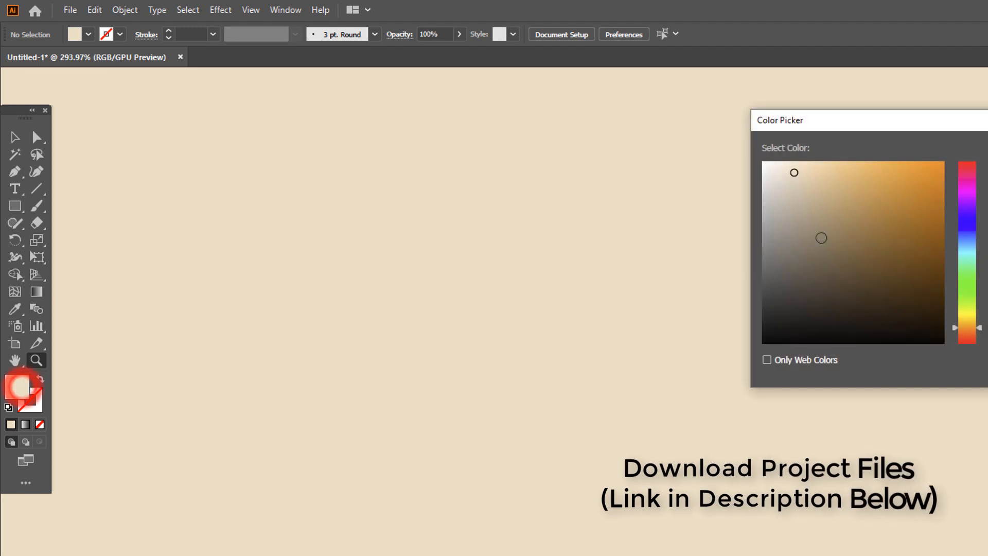
Step: Set the fill to a dark charcoal and draw a rectangle about 145 × 103 pt near the middle of the artboard
click(785, 319)
key(Return)
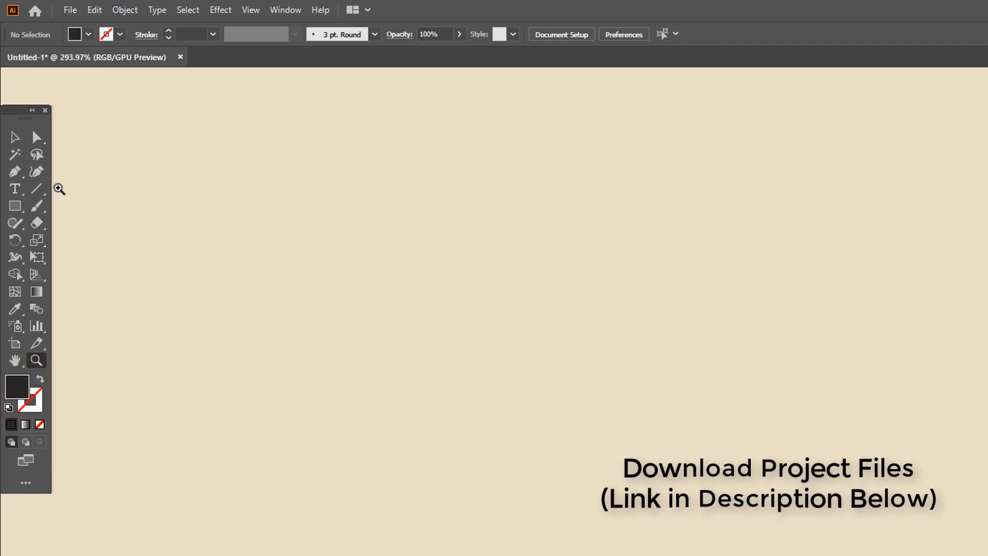
click(15, 206)
drag(389, 217, 732, 460)
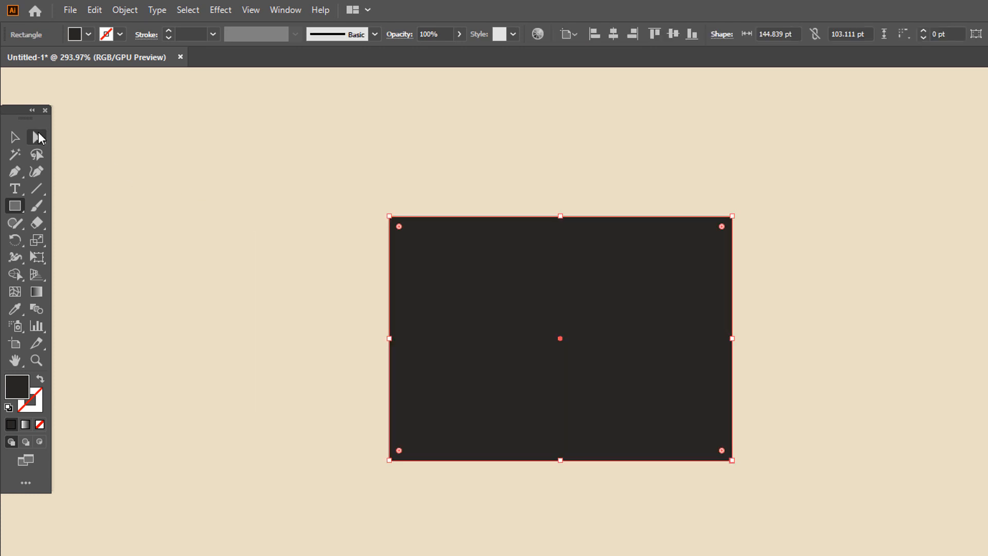
Step: Center the dark rectangle on the artboard horizontally and vertically
key(v)
click(615, 35)
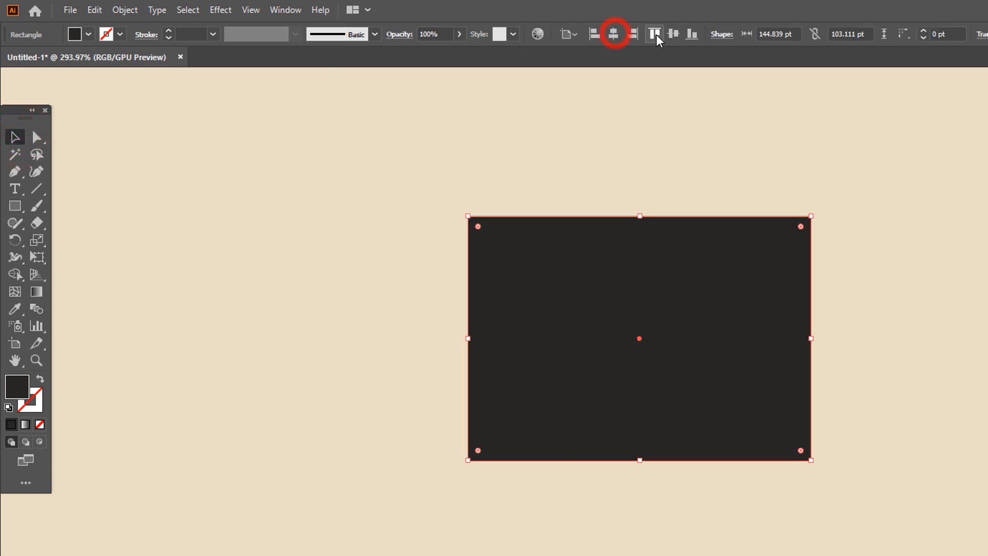
click(669, 35)
Step: Draw a lid rectangle about 165 × 27 pt in the same dark fill, slightly overlapping the body's top edge
drag(804, 384, 732, 275)
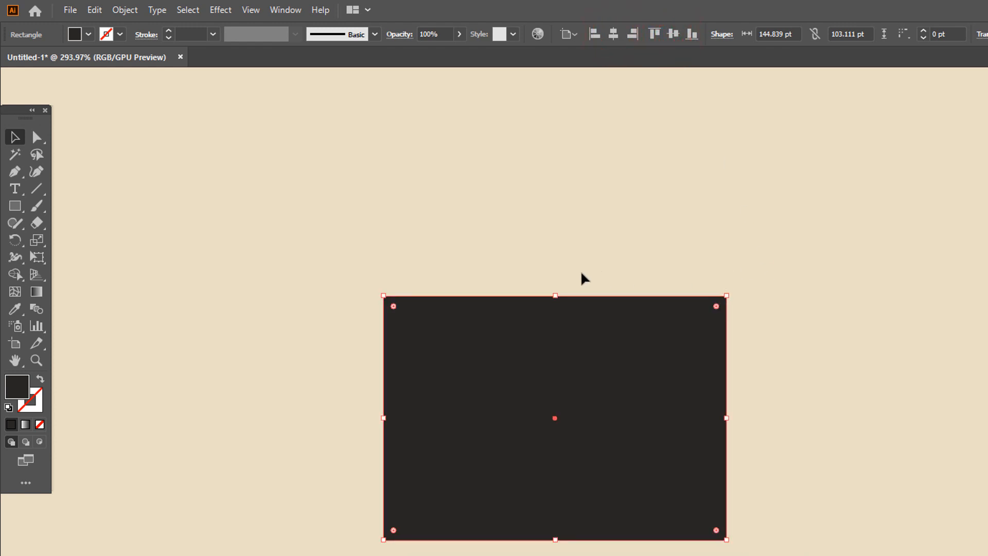
key(m)
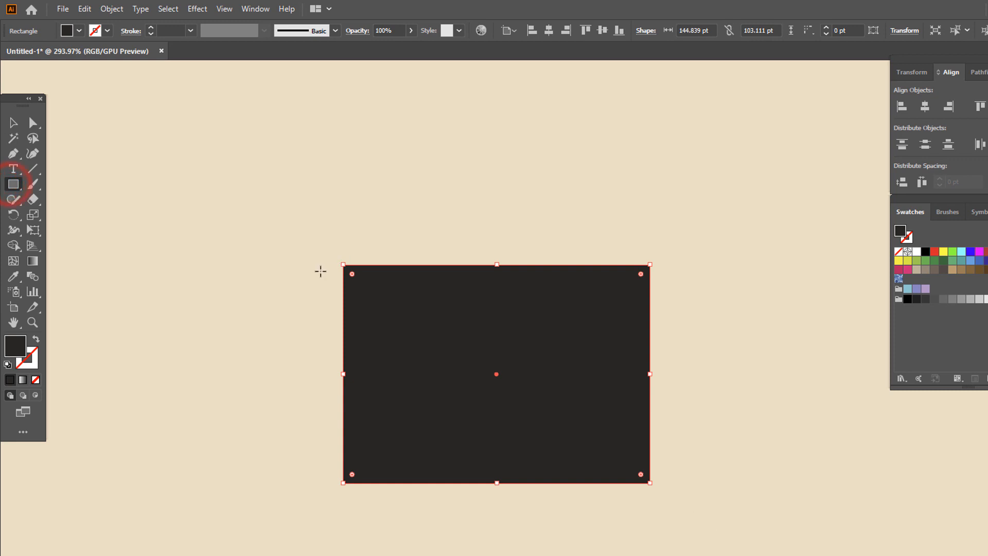
drag(321, 271, 669, 213)
Step: Align the lid and body rectangles to each other on their horizontal centers
click(13, 124)
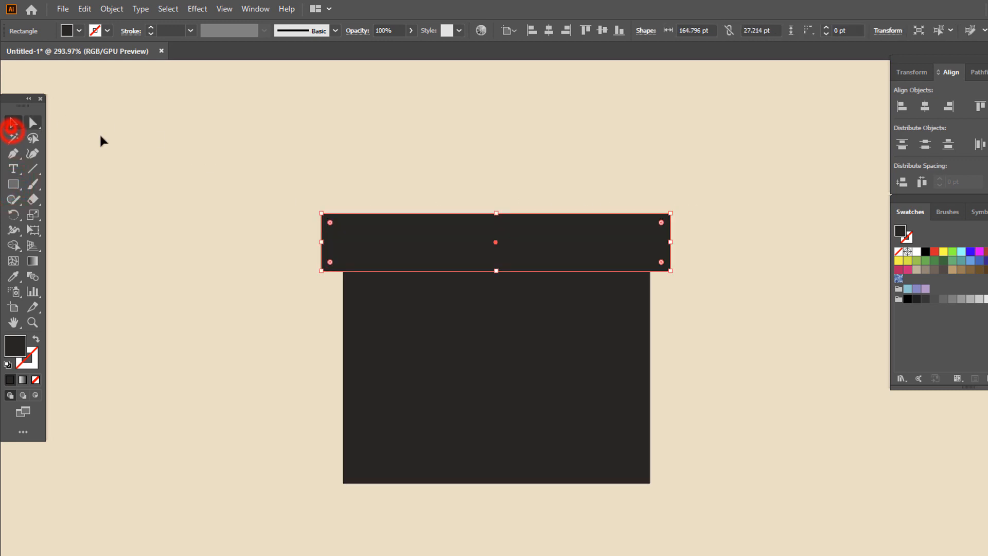
drag(309, 163, 697, 264)
click(550, 30)
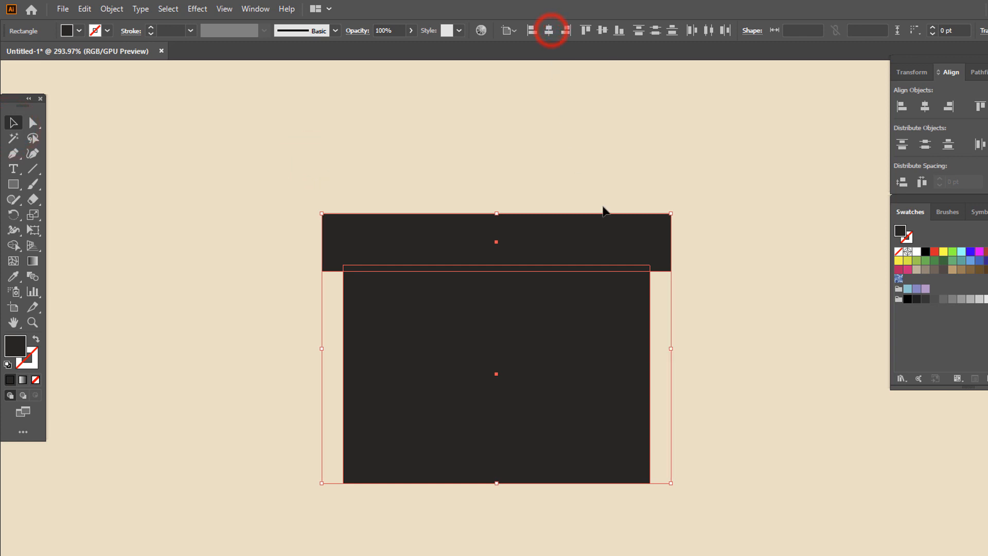
click(706, 360)
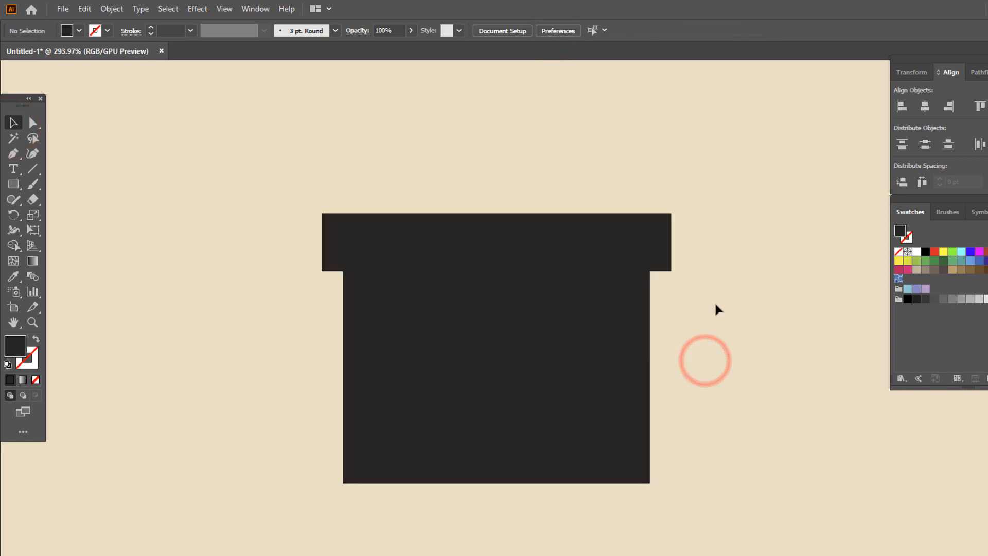
Step: Narrow the lid rectangle to about 154 pt wide and re-center it horizontally over the body
drag(717, 301, 723, 344)
click(647, 282)
drag(677, 281, 666, 282)
drag(703, 382, 391, 198)
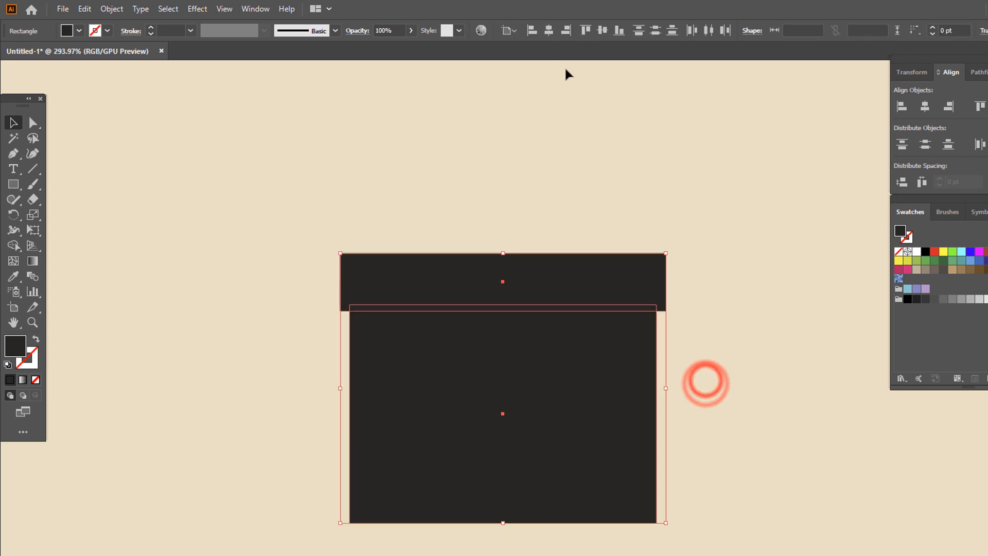
click(549, 30)
click(697, 293)
Step: Draw a straight horizontal line about 103 pt long across the upper half of the body with the Pen tool
drag(705, 315, 708, 336)
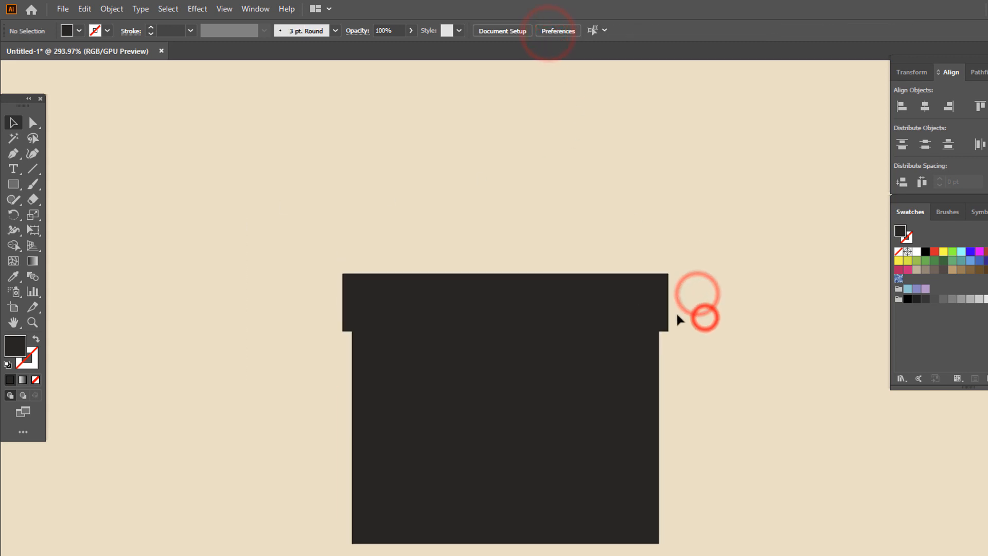
click(619, 285)
drag(738, 454, 720, 343)
key(z)
drag(590, 280, 640, 296)
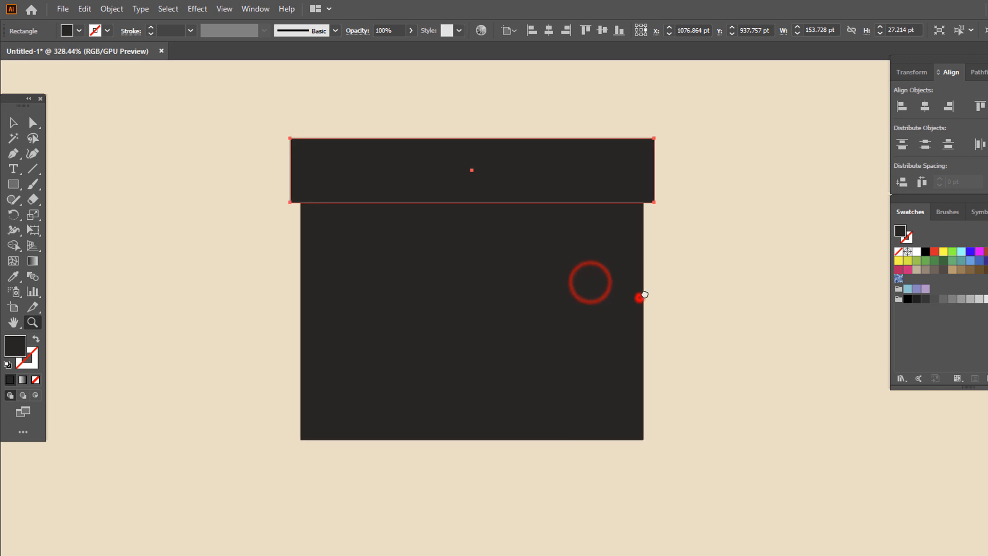
click(640, 296)
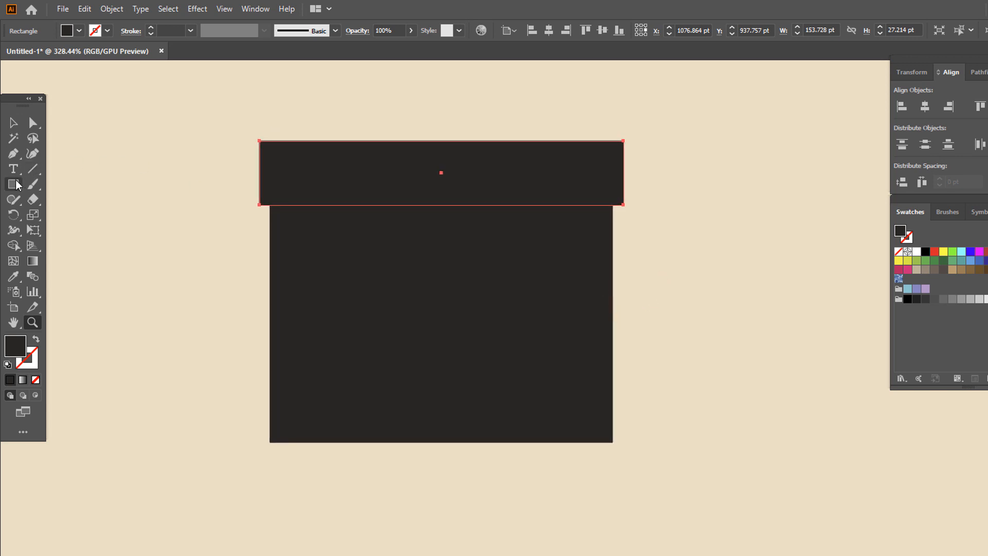
click(13, 154)
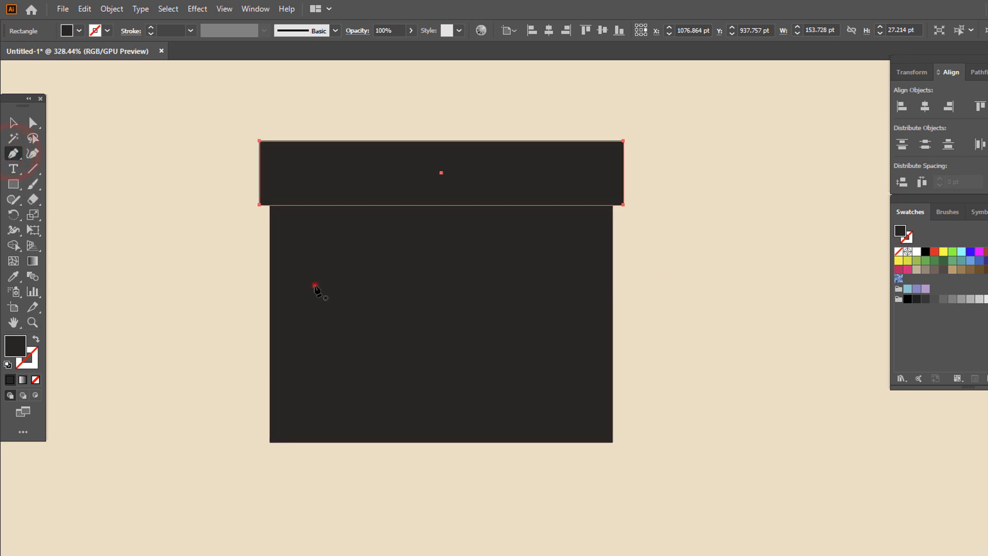
click(314, 286)
click(558, 286)
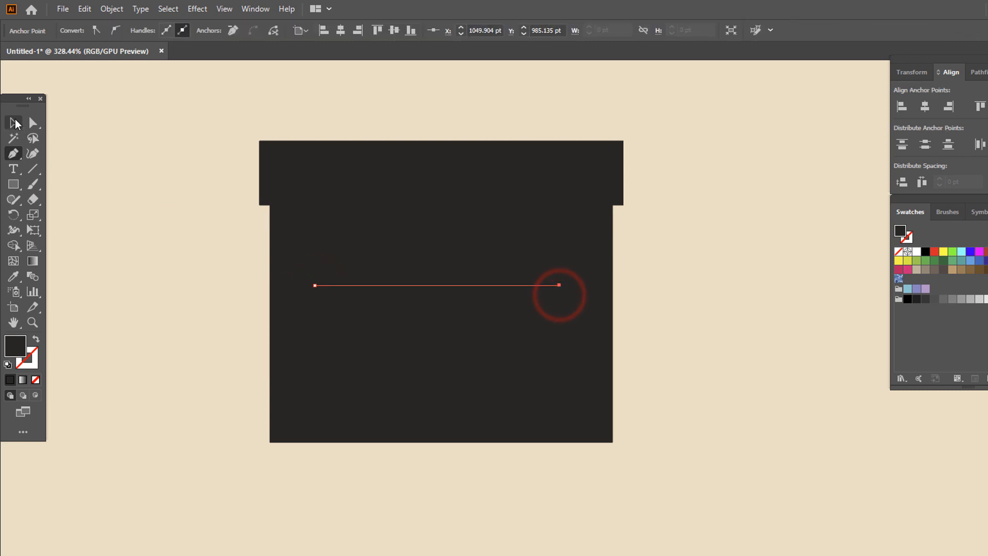
Step: Swap the line's fill and stroke so it is stroked near-white without fill, and set a 5 pt weight with round caps
click(15, 123)
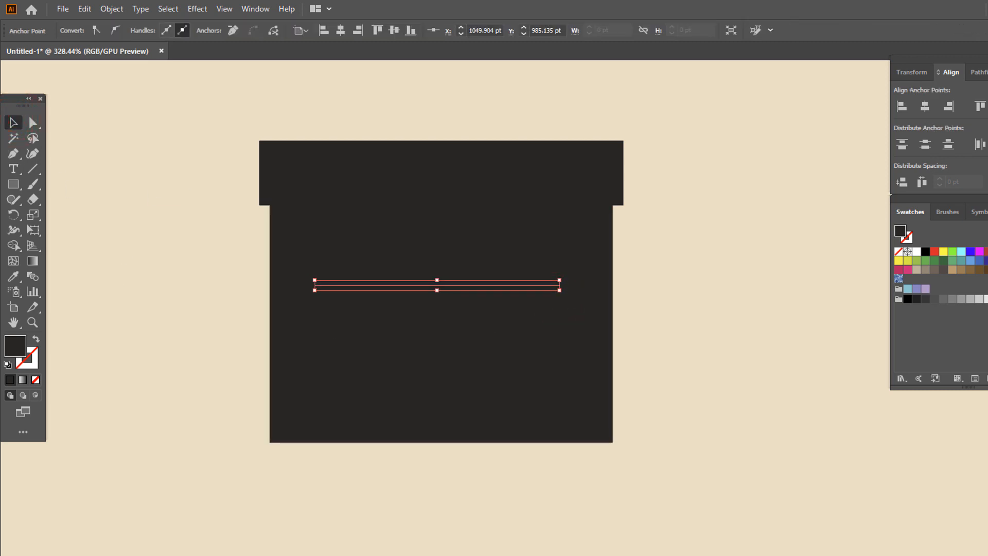
click(35, 339)
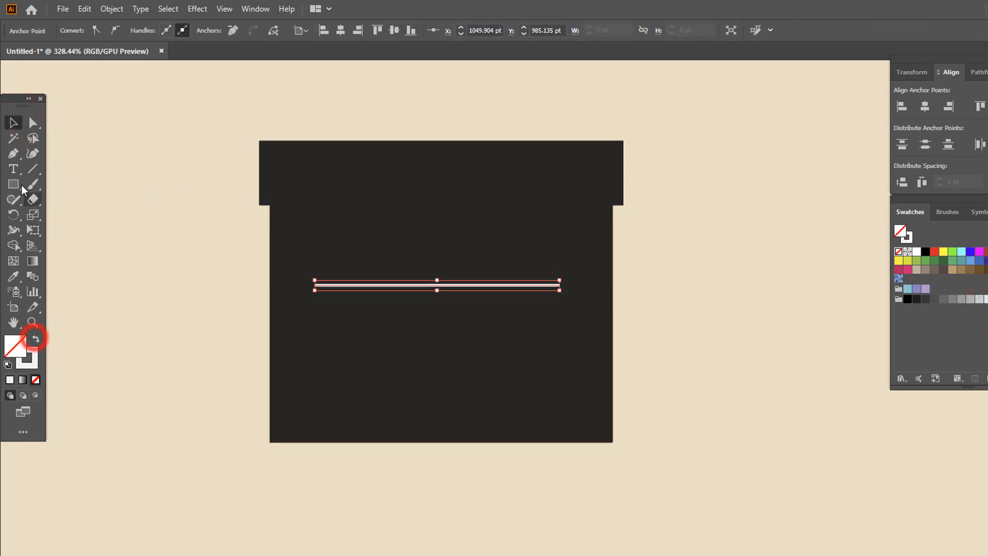
click(15, 123)
click(392, 285)
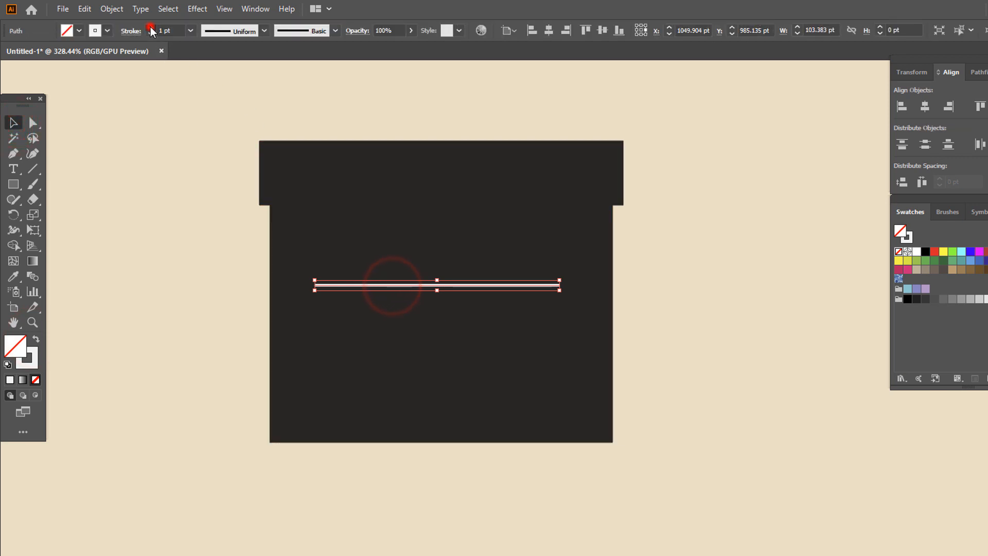
click(151, 29)
click(150, 29)
click(151, 29)
click(132, 32)
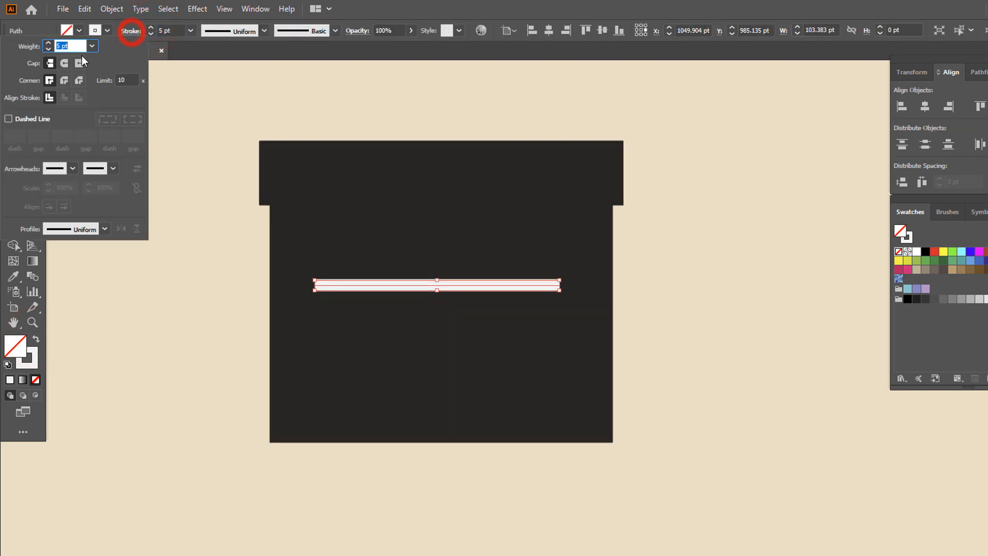
click(64, 63)
click(220, 276)
Step: Center the white line horizontally with the lid and body
drag(734, 417, 77, 93)
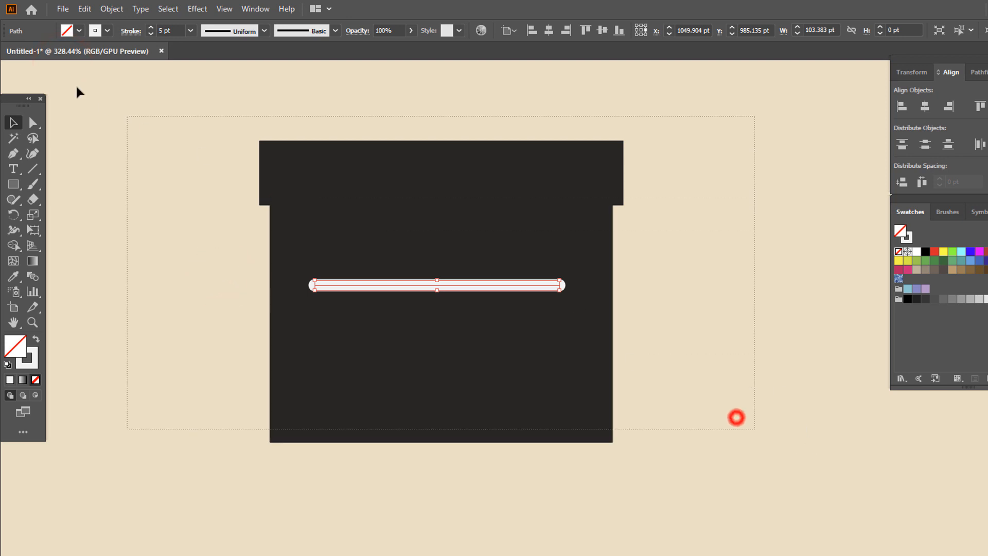
click(548, 31)
click(680, 267)
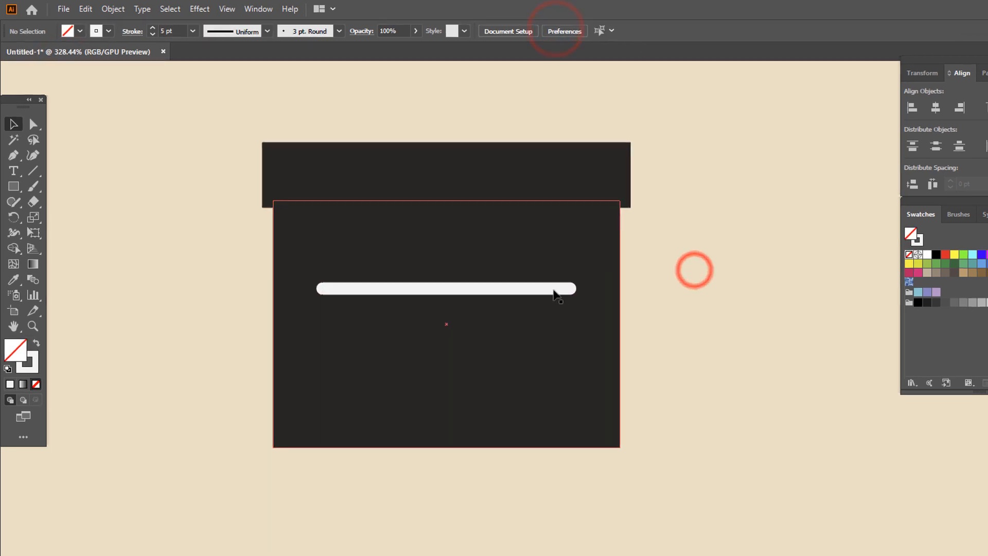
Step: Copy the white line, paste it in front, and move one copy straight down to the lower part of the body
click(548, 286)
click(101, 10)
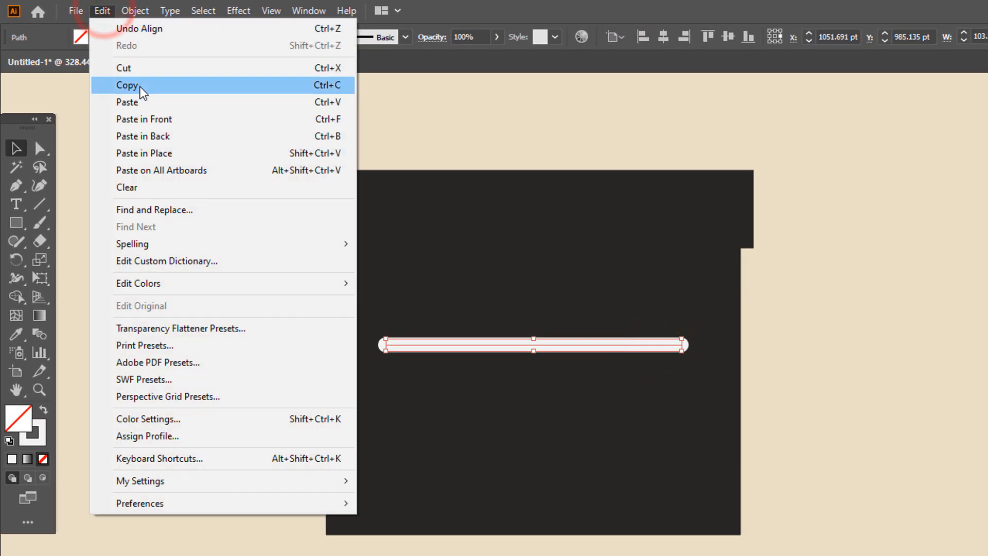
click(134, 83)
click(100, 11)
click(184, 117)
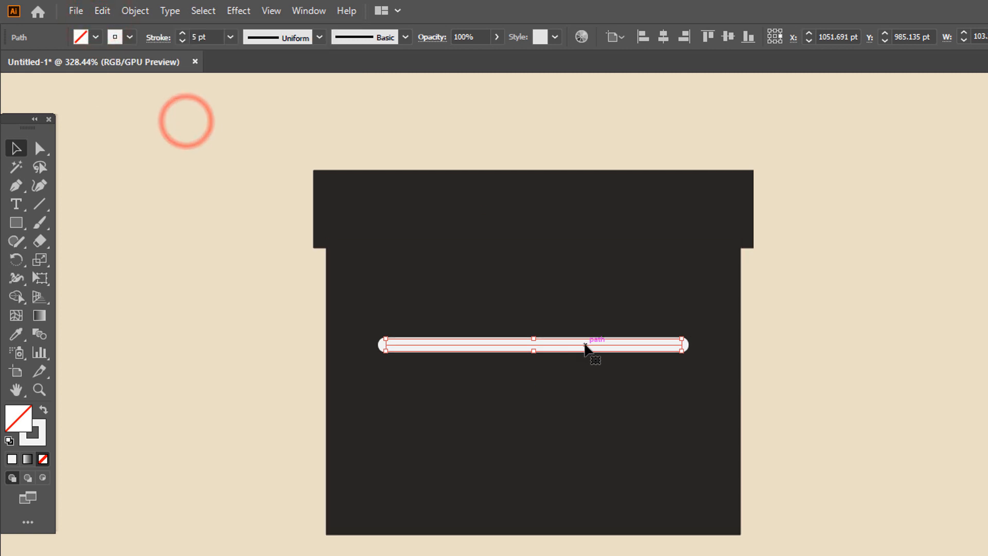
drag(585, 344, 584, 435)
click(765, 435)
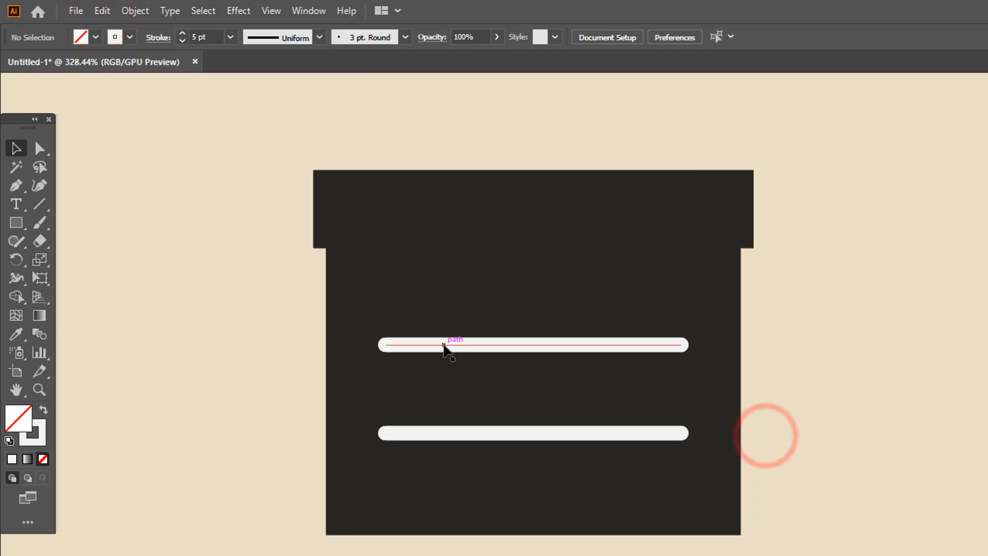
Step: Draw two short vertical white strokes about 12 pt tall rising from the upper line with the Pen tool
click(15, 185)
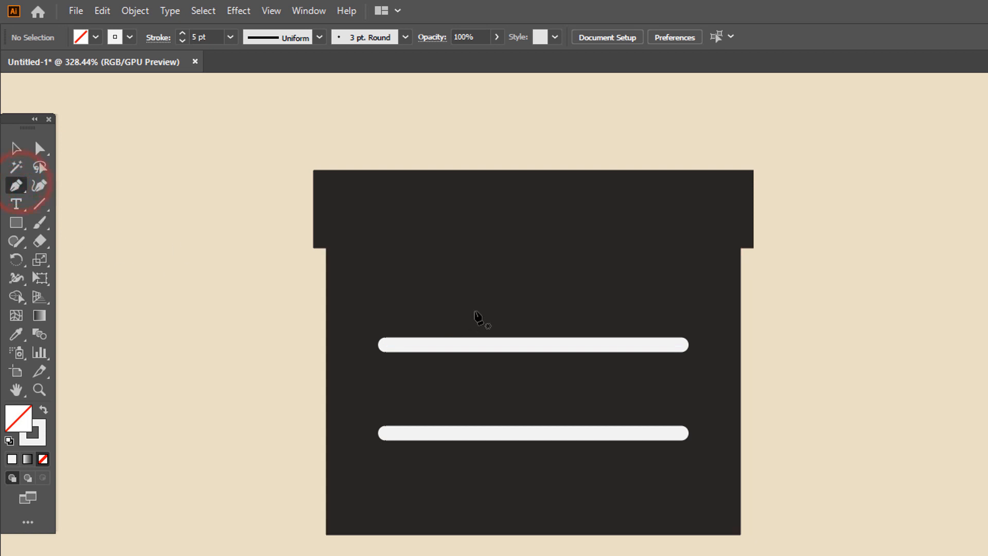
click(474, 311)
click(474, 343)
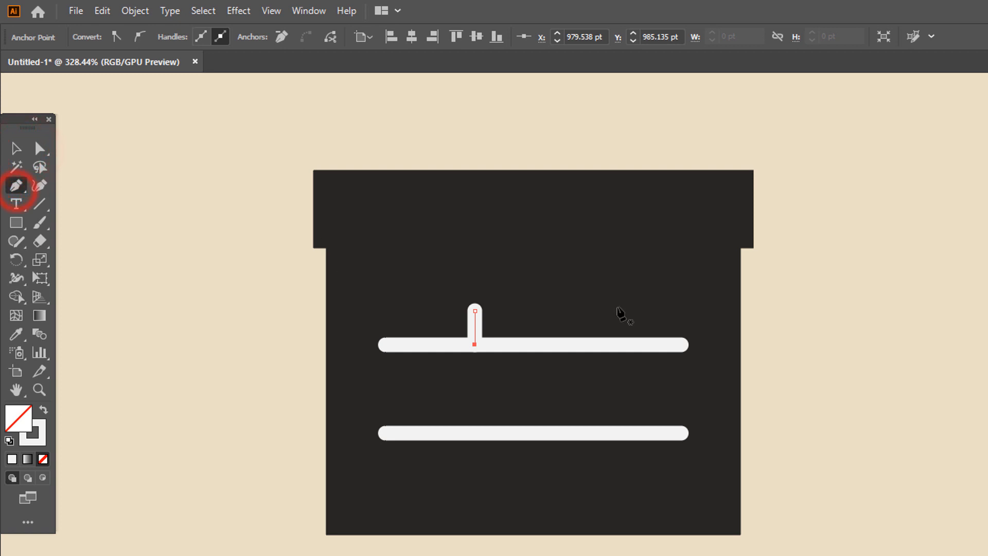
click(610, 311)
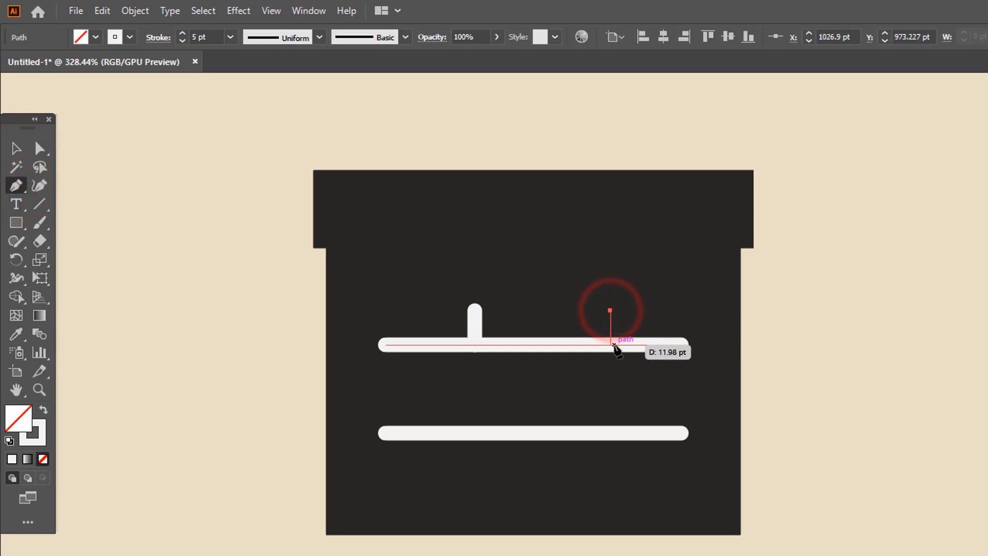
click(610, 343)
click(16, 148)
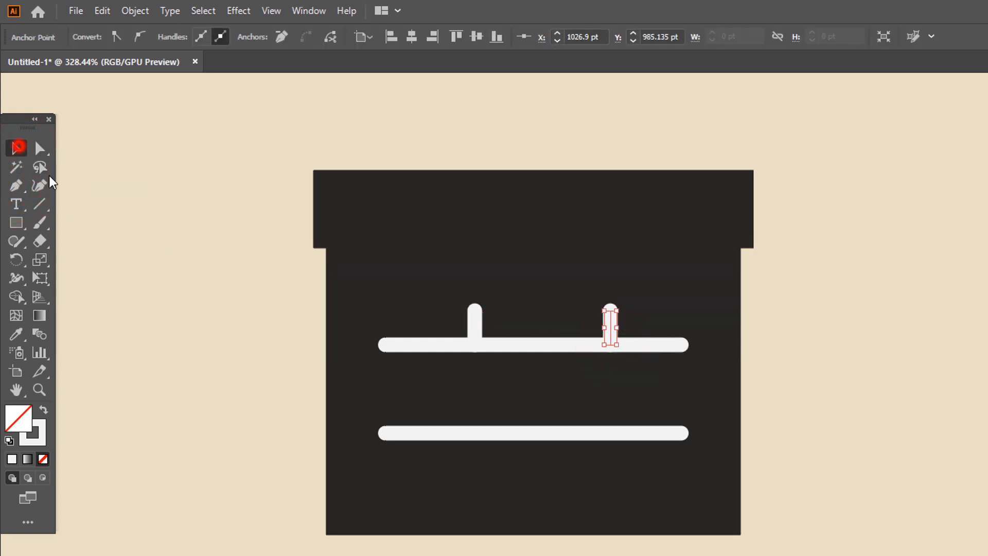
click(150, 289)
Step: Group the two short vertical strokes above the upper line
key(z)
drag(816, 412, 765, 465)
click(616, 411)
drag(584, 421, 600, 431)
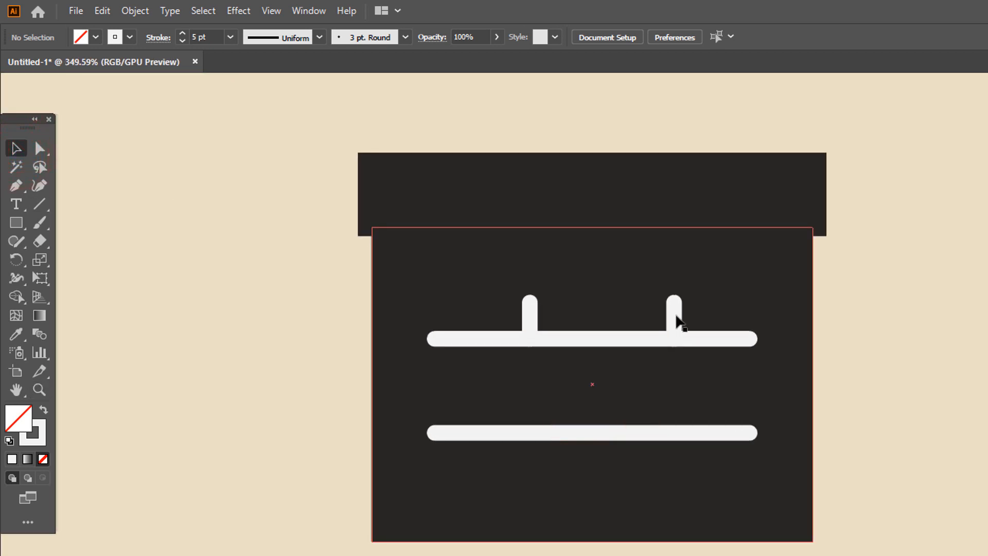
click(674, 315)
shift+click(529, 319)
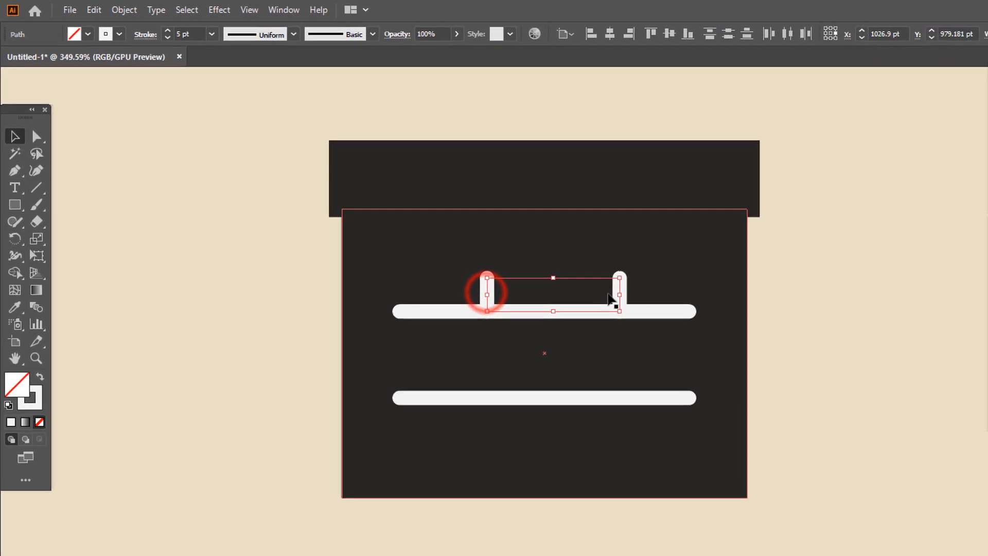
right_click(667, 322)
click(616, 361)
Step: Align all of the artwork on its horizontal centers so the pair of vertical strokes is centered
click(770, 454)
key(ctrl+a)
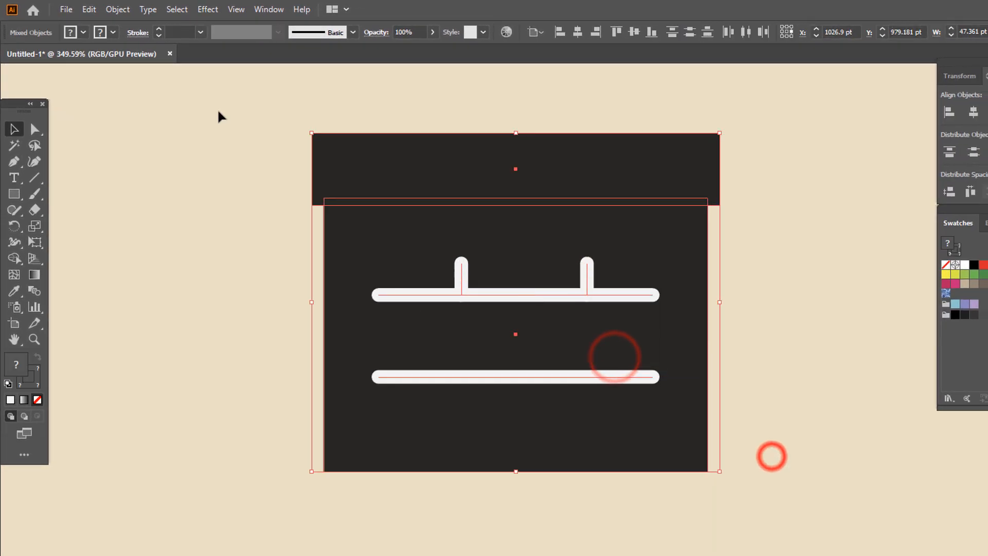
click(578, 33)
click(723, 346)
Step: Select all the white strokes without the body and set their stroke weight to 6 pt
key(z)
alt+click(701, 335)
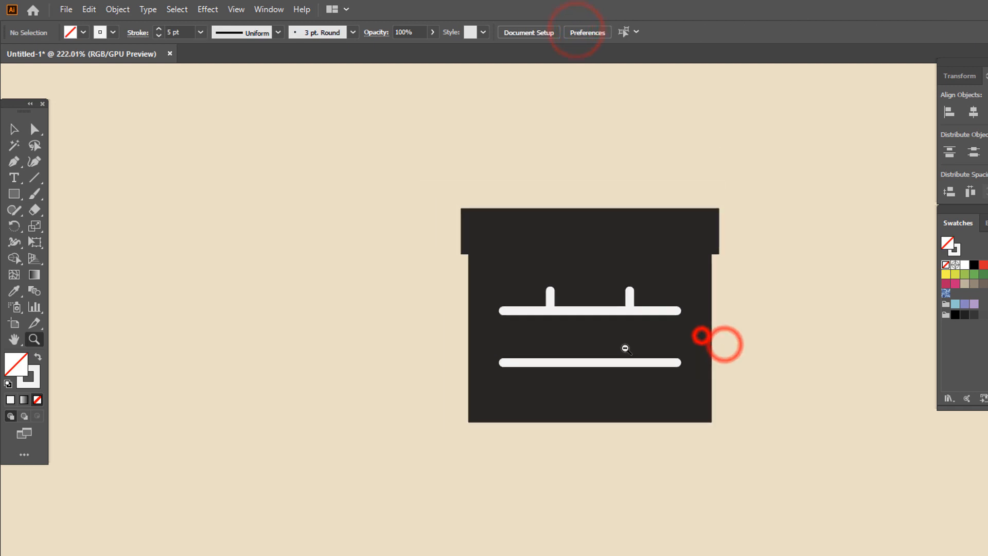
alt+click(623, 307)
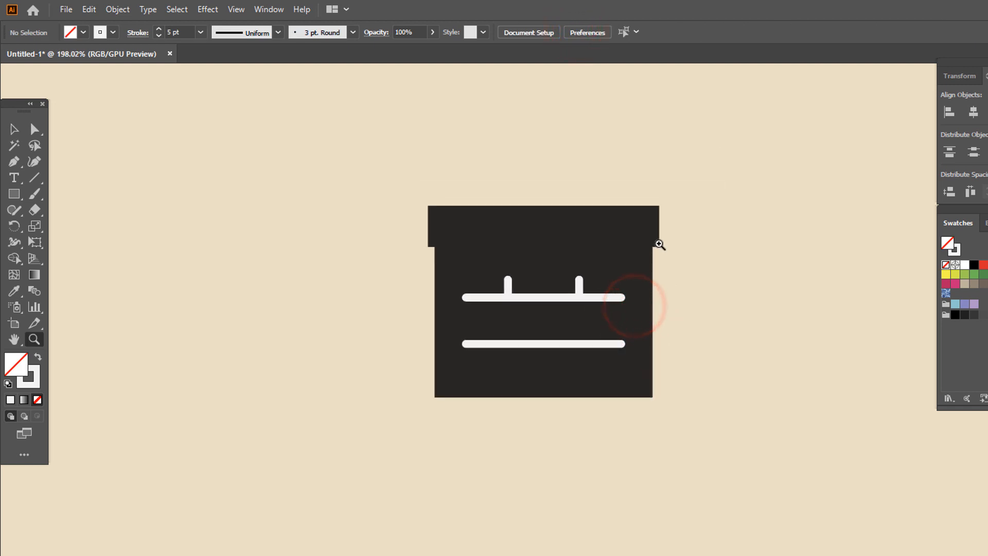
click(567, 249)
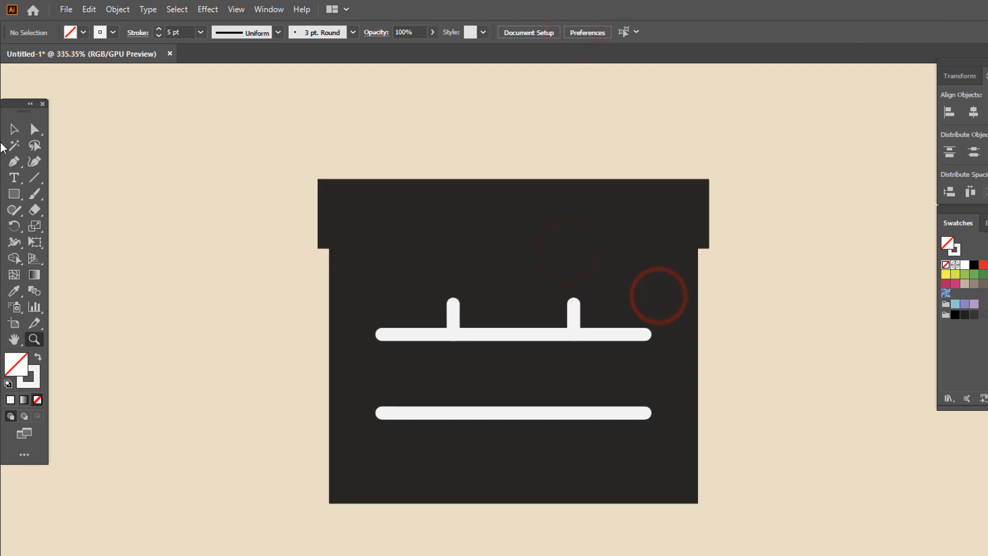
drag(241, 286, 239, 283)
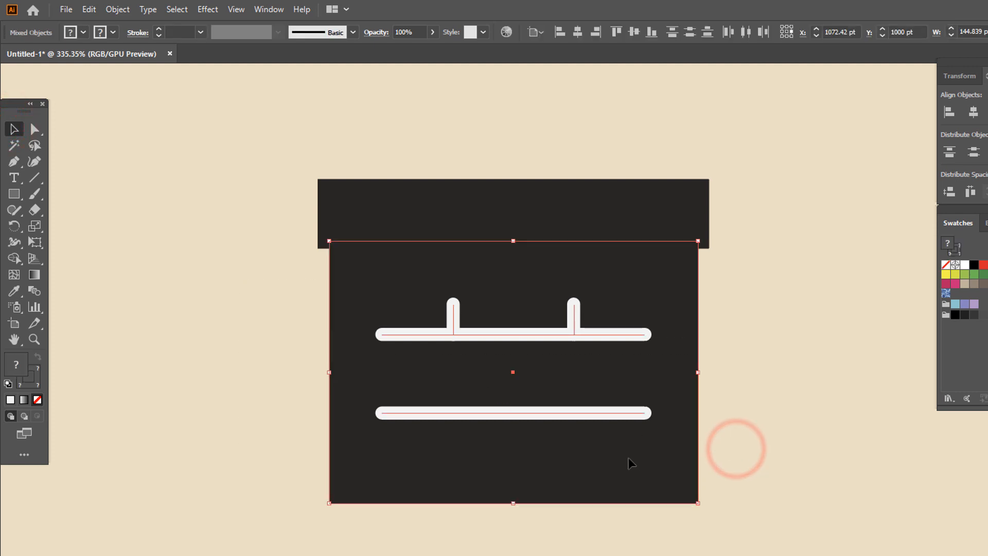
shift+click(628, 461)
click(159, 29)
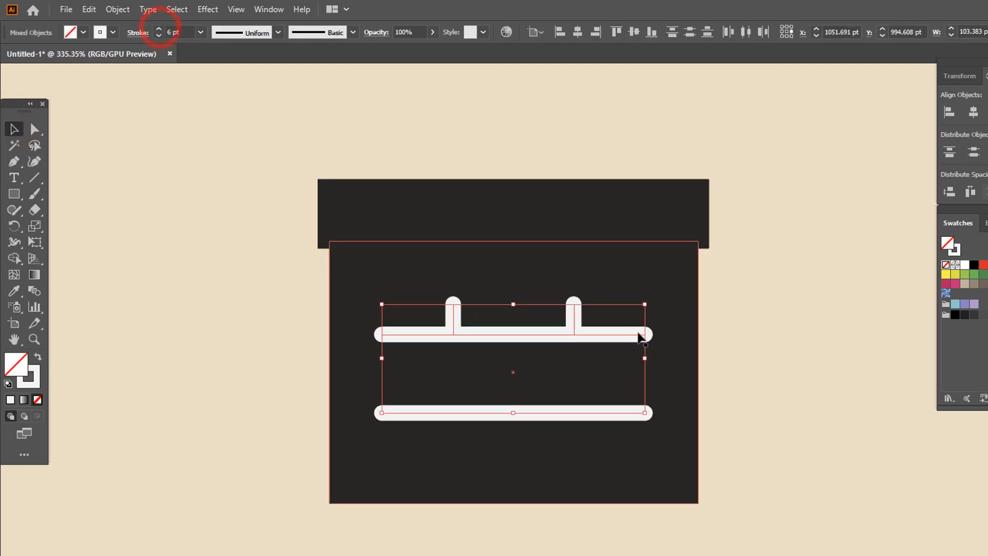
Step: Nudge the selected white strokes down 2 pt and expand their fills and strokes into shapes
key(Down)
key(Down)
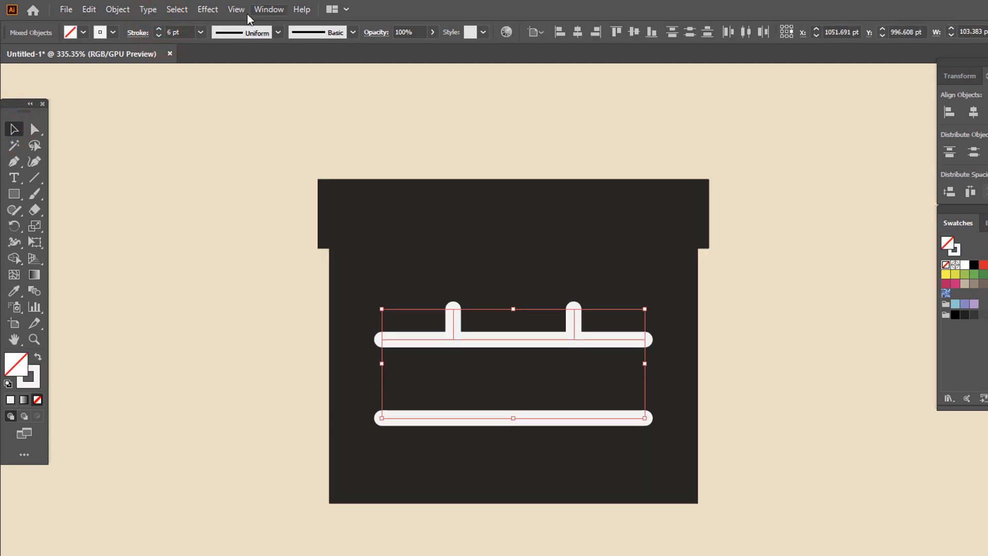
click(118, 9)
click(176, 168)
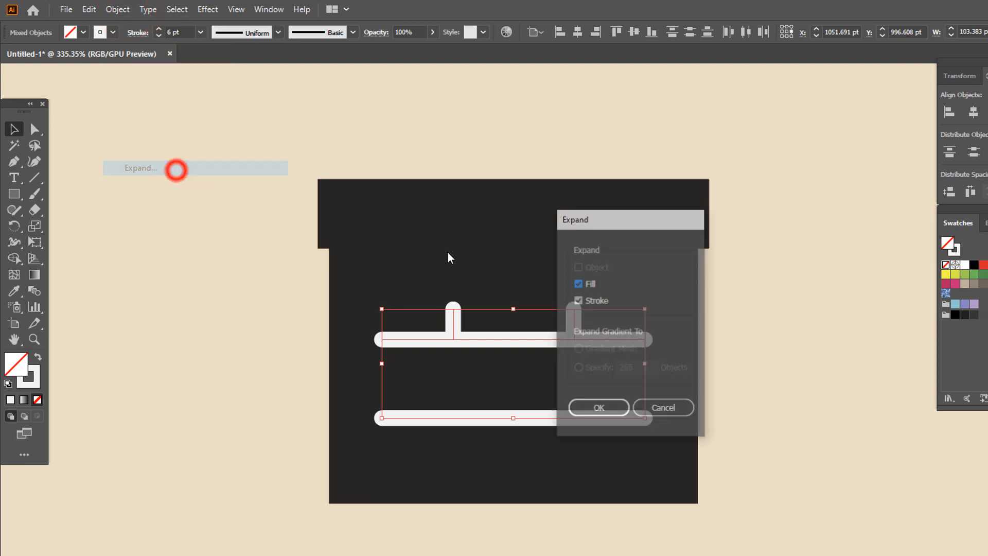
click(586, 408)
Step: Unite the expanded white shapes with Pathfinder and deselect them
key(z)
mouse_move(733, 364)
mouse_down()
mouse_move(580, 363)
mouse_move(719, 365)
mouse_up()
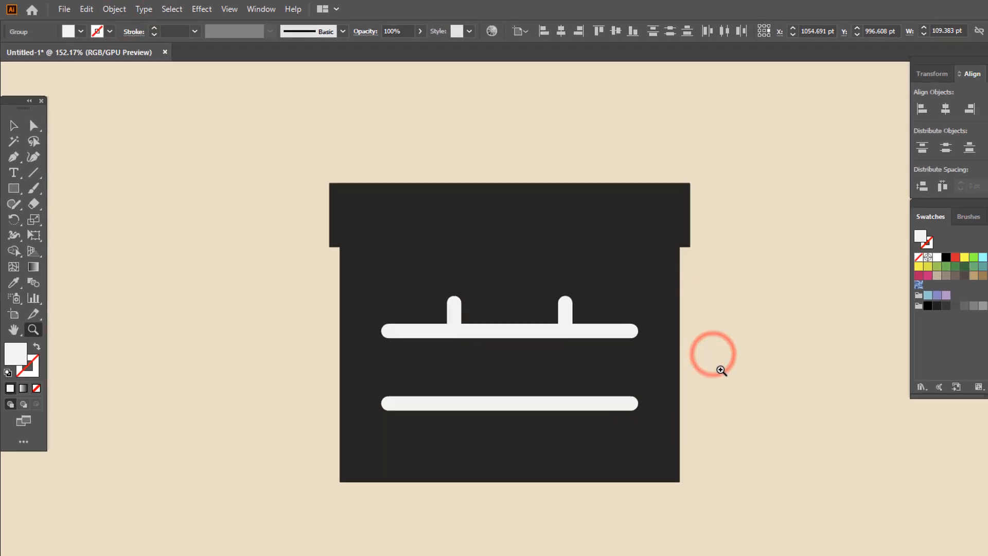
click(924, 68)
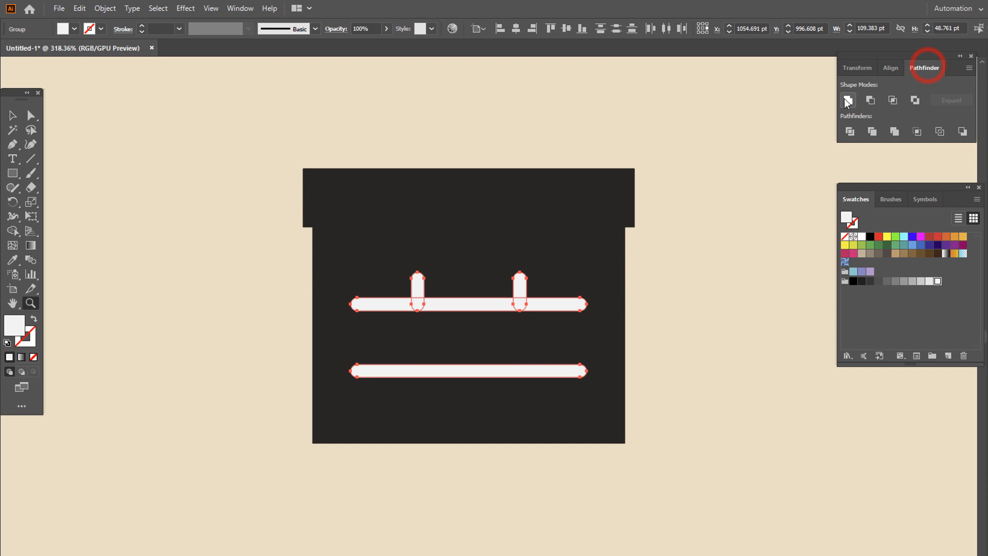
click(846, 100)
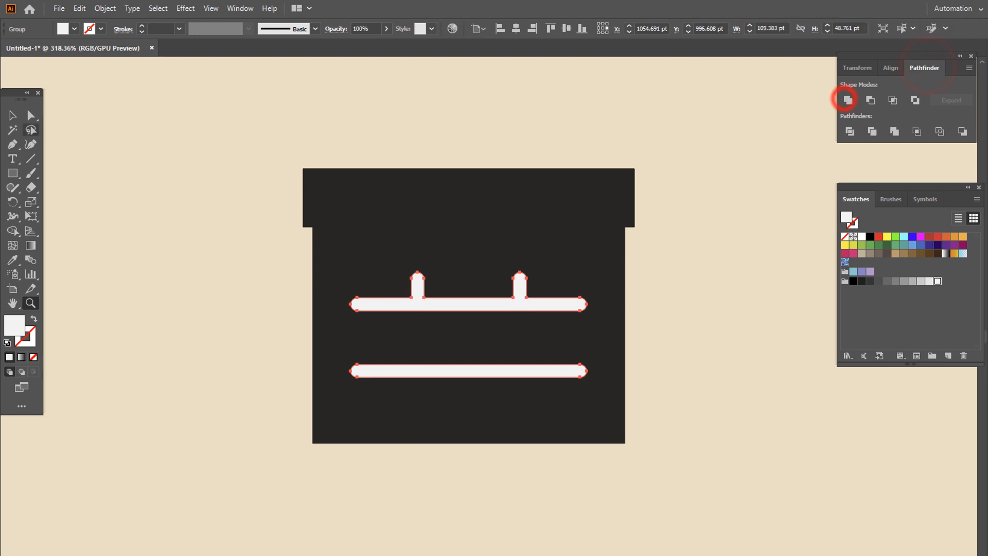
click(13, 115)
click(140, 289)
Step: Draw a rectangle about 145 by 9.5 pt across the body directly under the lid and fill it slightly darker than the lid
drag(482, 330, 410, 295)
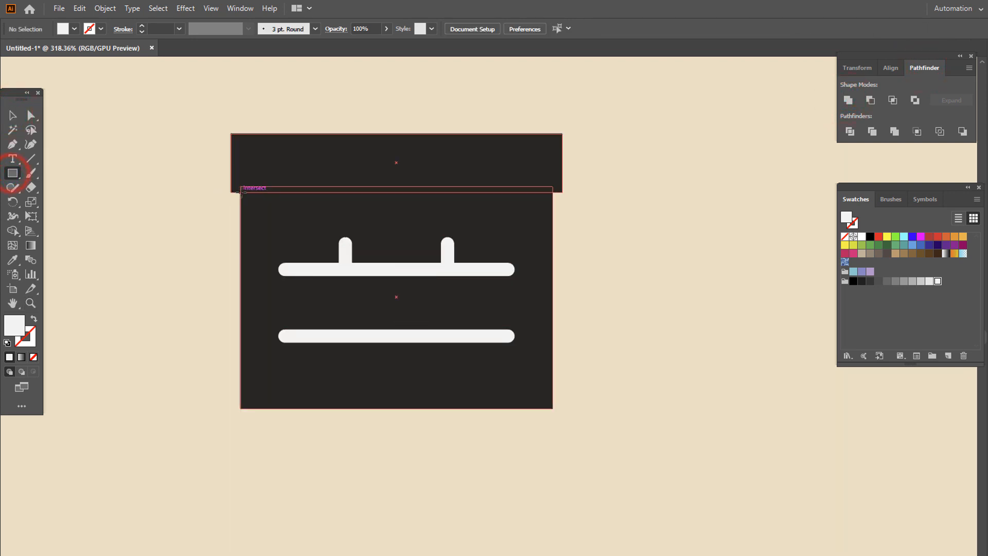
drag(241, 192, 553, 212)
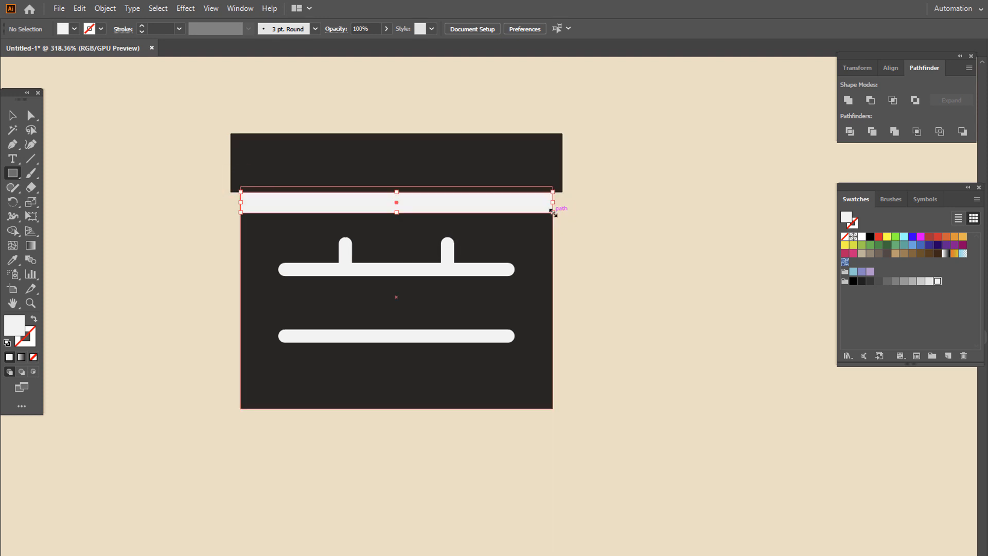
click(12, 259)
click(306, 174)
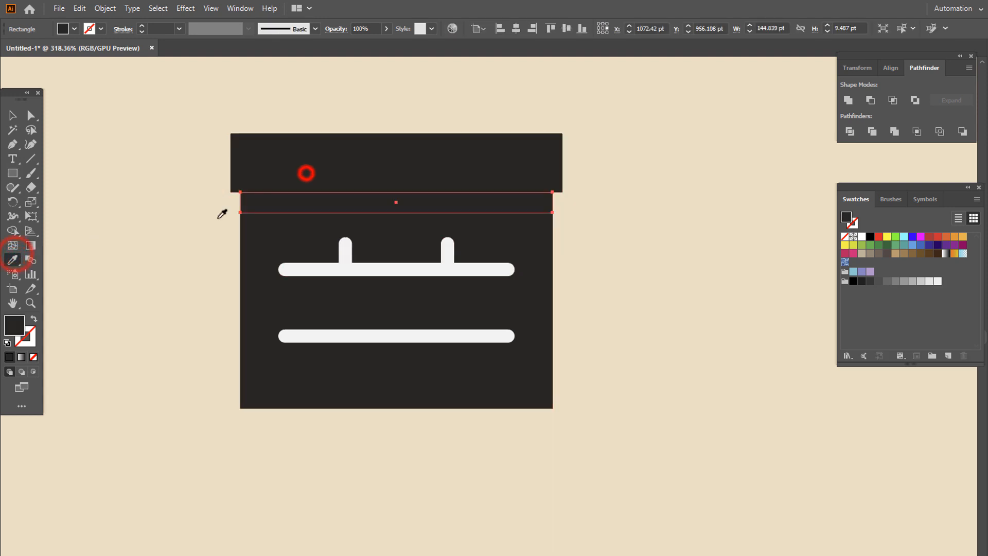
double_click(10, 328)
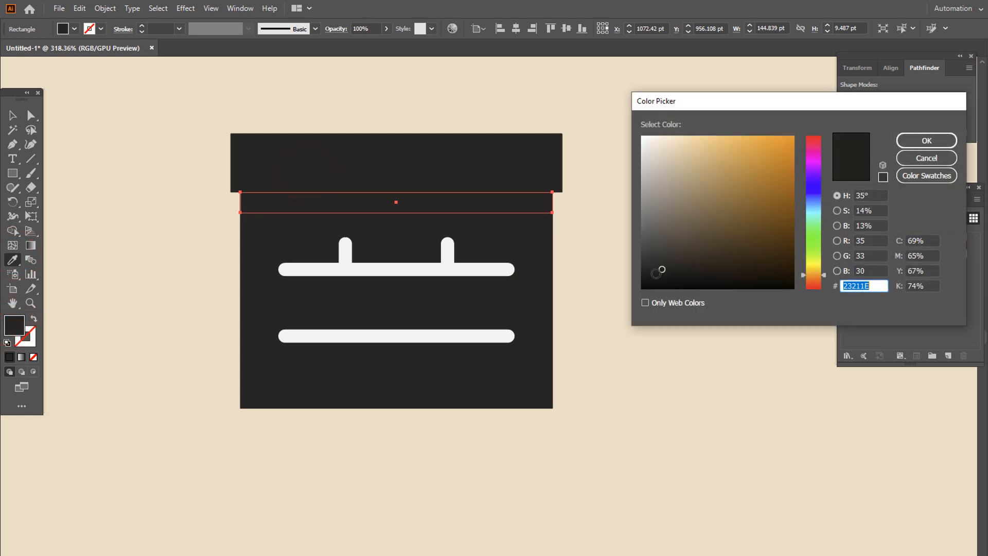
click(926, 140)
Step: Round the two bottom corners of the body rectangle and deselect it
key(z)
drag(551, 227, 569, 284)
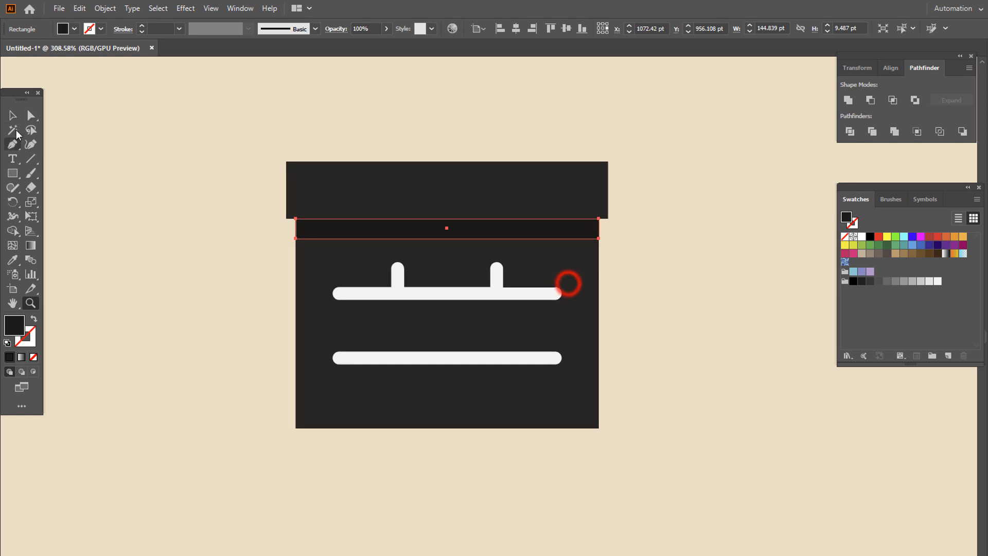
click(31, 115)
drag(589, 432, 365, 430)
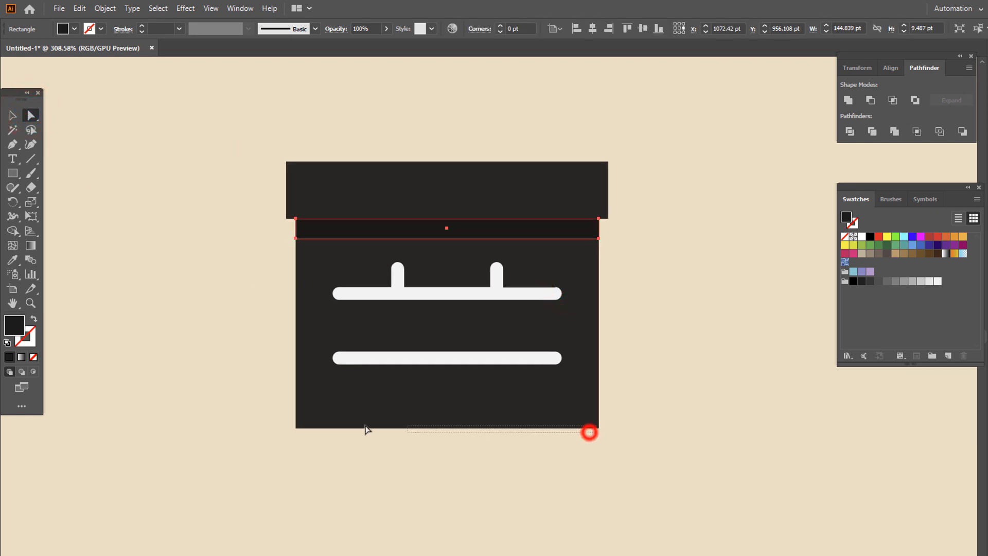
drag(251, 424, 249, 424)
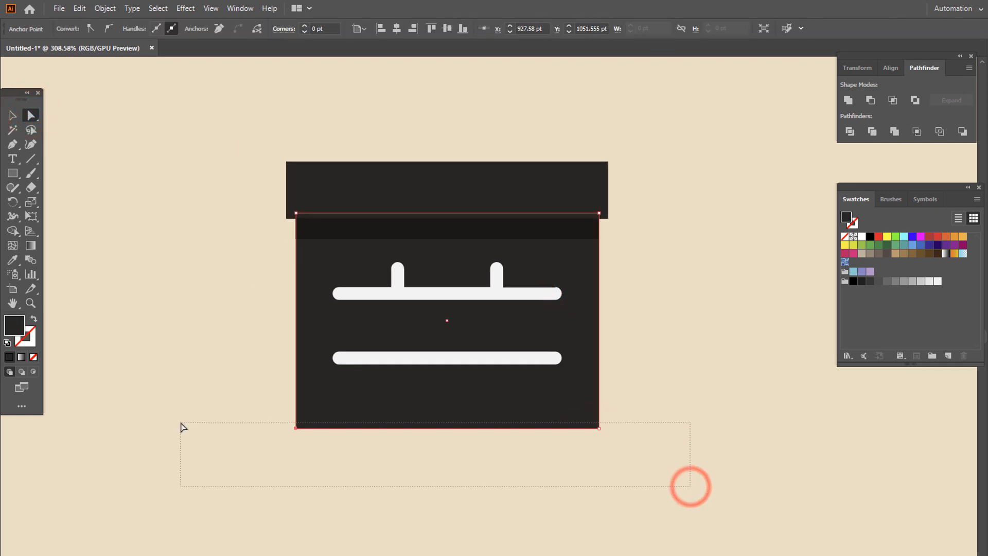
drag(181, 423, 183, 424)
drag(304, 420, 313, 411)
click(600, 464)
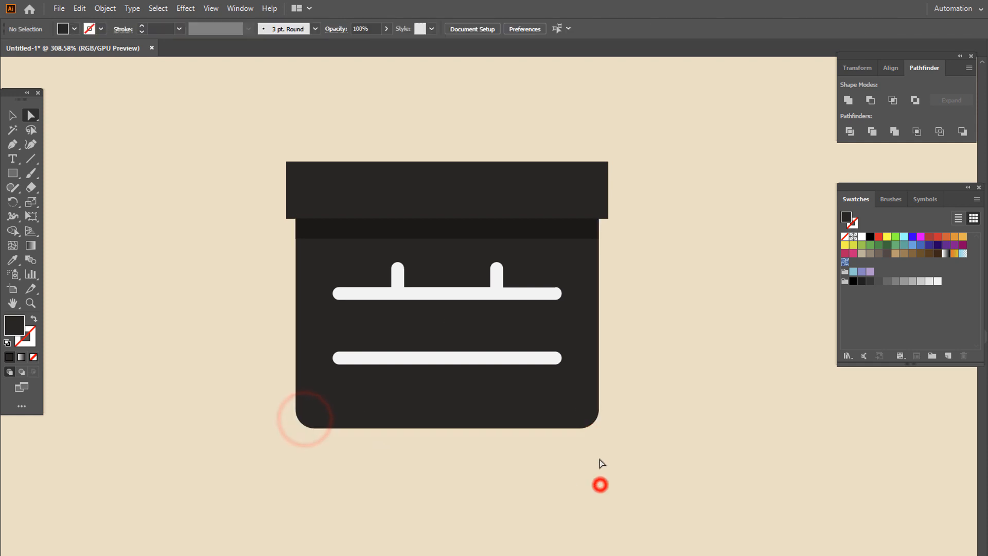
Step: Widen the lid rectangle evenly on both sides to about 159 pt
key(z)
drag(600, 464, 560, 467)
drag(513, 379, 560, 410)
drag(527, 375, 622, 366)
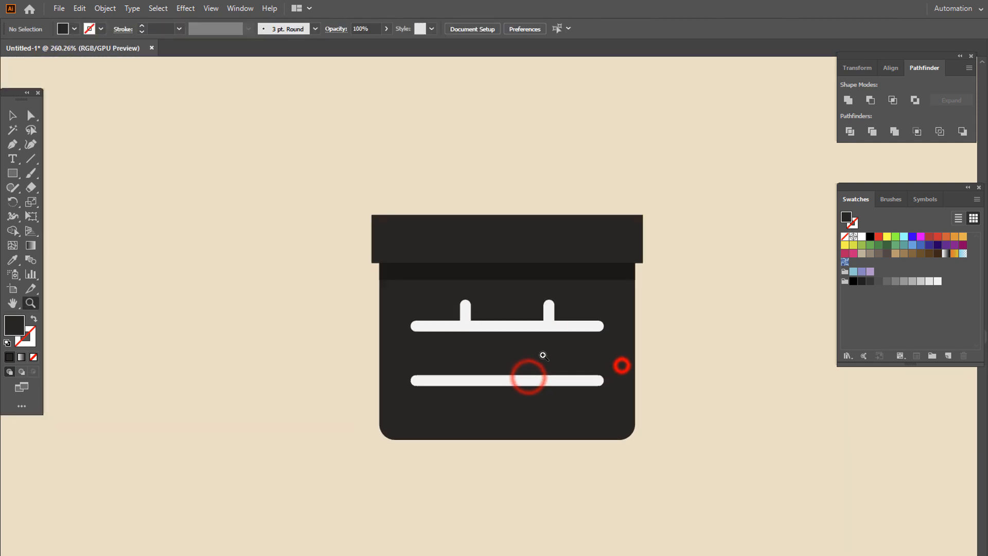
click(481, 237)
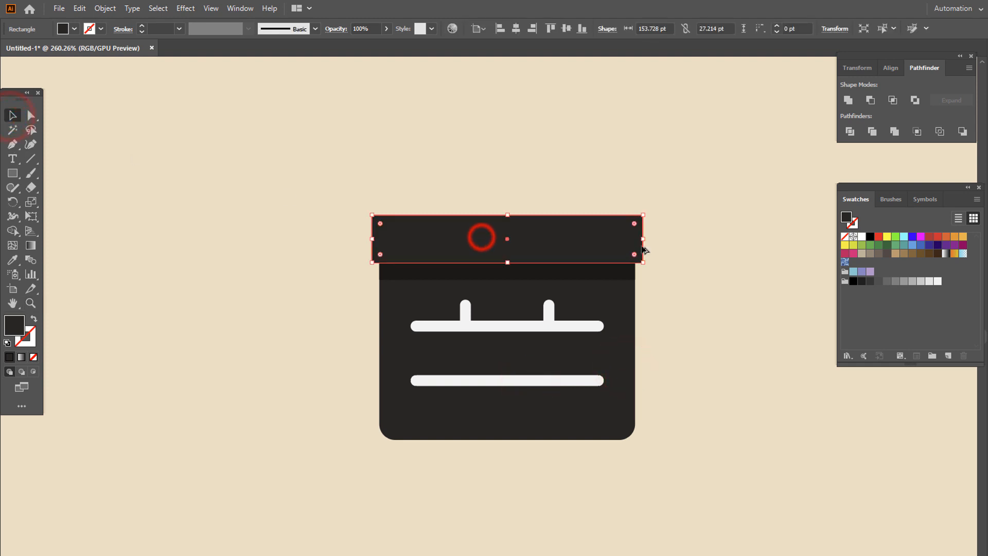
drag(645, 240, 648, 234)
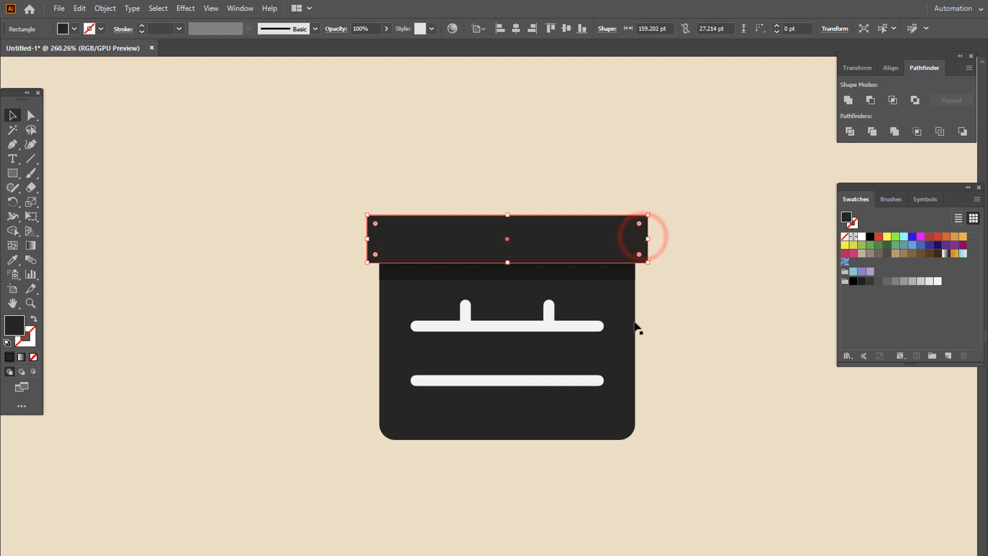
Step: Draw an upright rectangle about 23 by 56 pt across the lid's left part and fill it with the white of the lines
key(z)
click(586, 222)
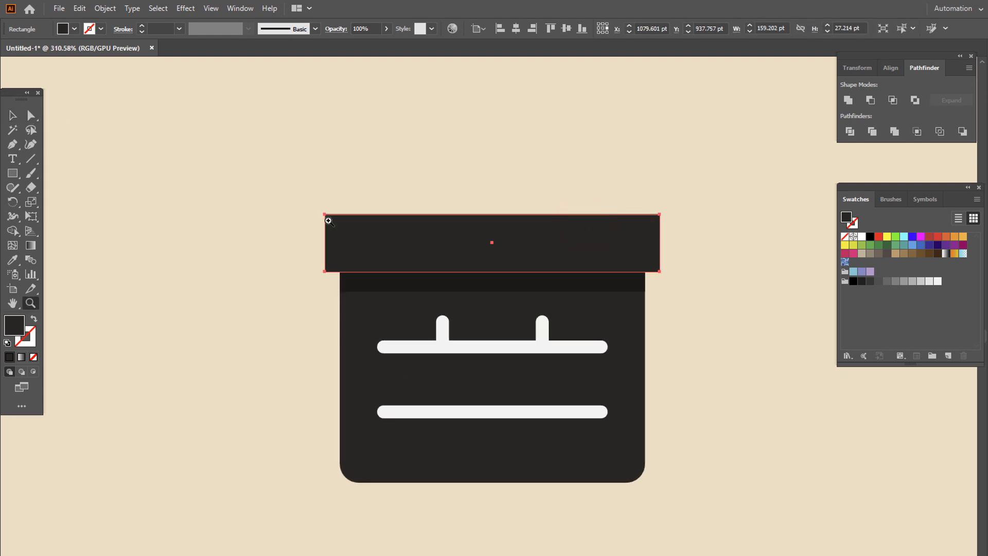
click(365, 229)
click(438, 274)
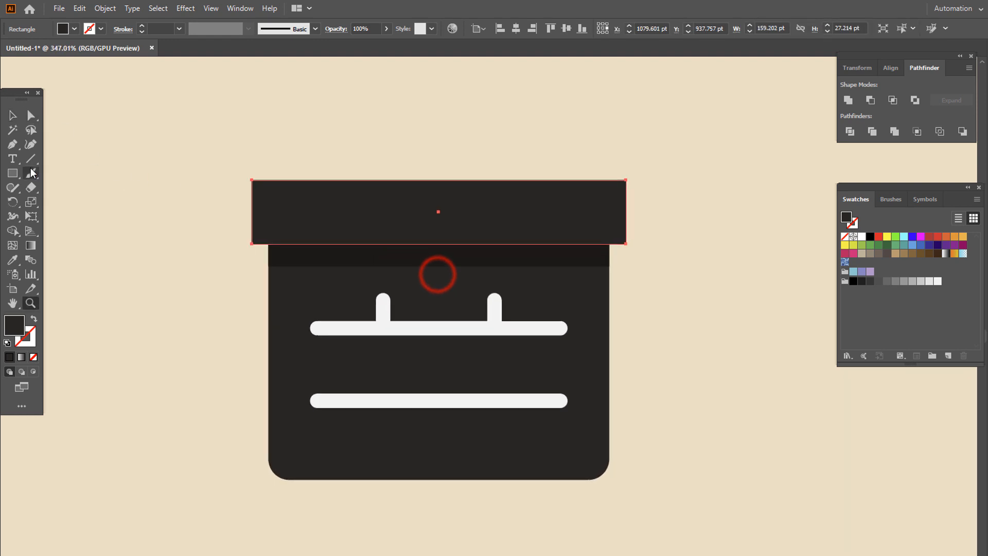
click(13, 174)
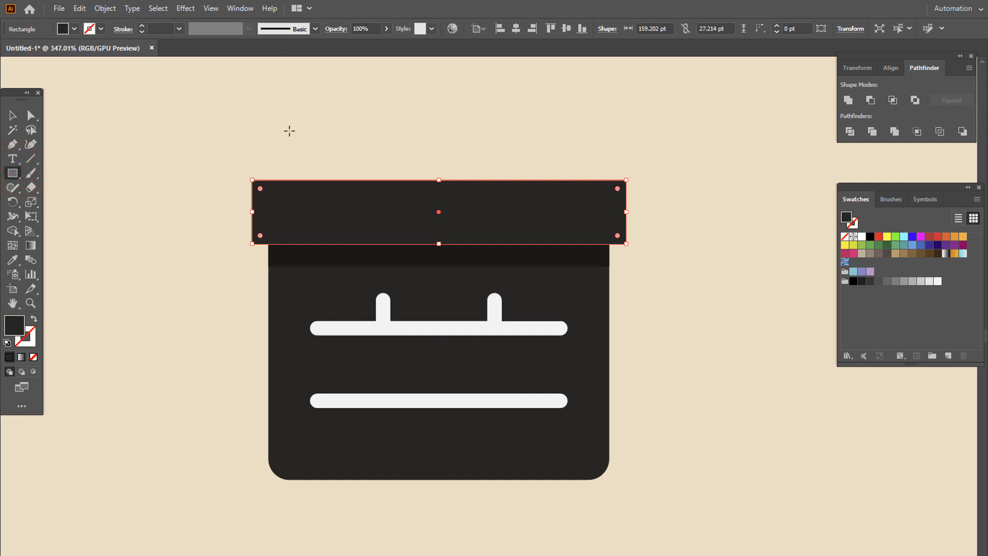
drag(290, 130, 344, 263)
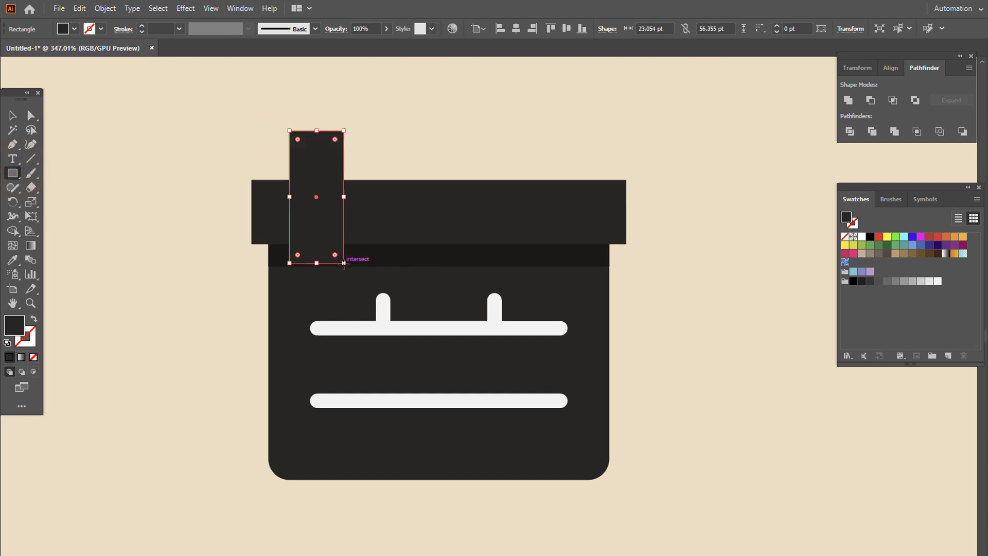
click(12, 258)
click(473, 330)
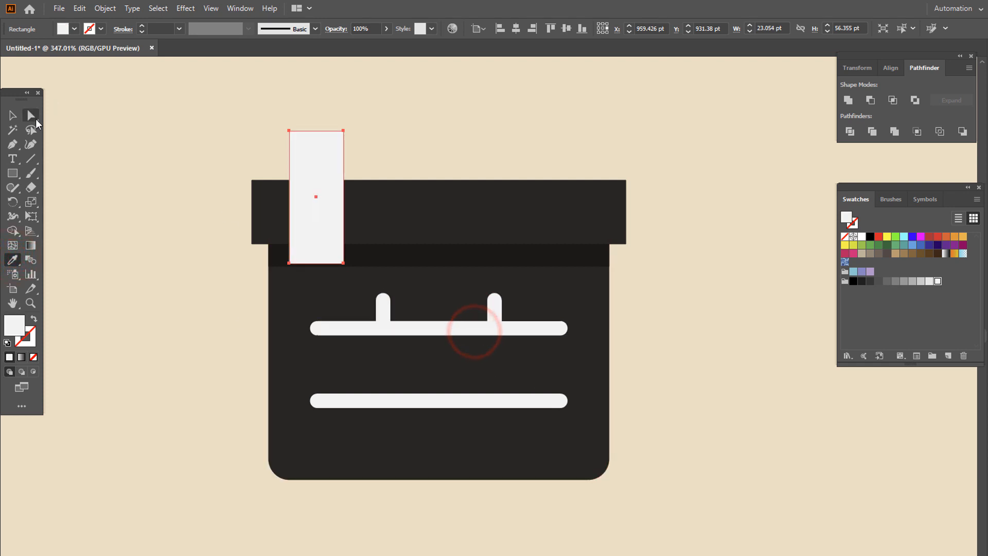
Step: Slant the white rectangle into a parallelogram by shifting its top edge to the right
click(31, 114)
click(388, 137)
drag(320, 130, 380, 138)
click(11, 118)
click(497, 126)
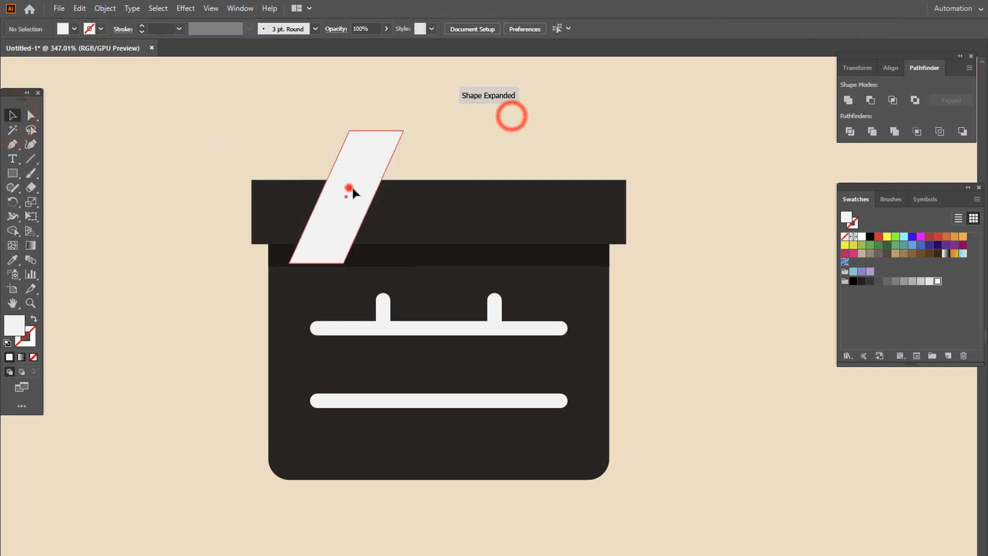
Step: Move the slanted stripe right along the lid and duplicate it side by side to make five adjoining stripes
drag(346, 187, 445, 184)
click(515, 140)
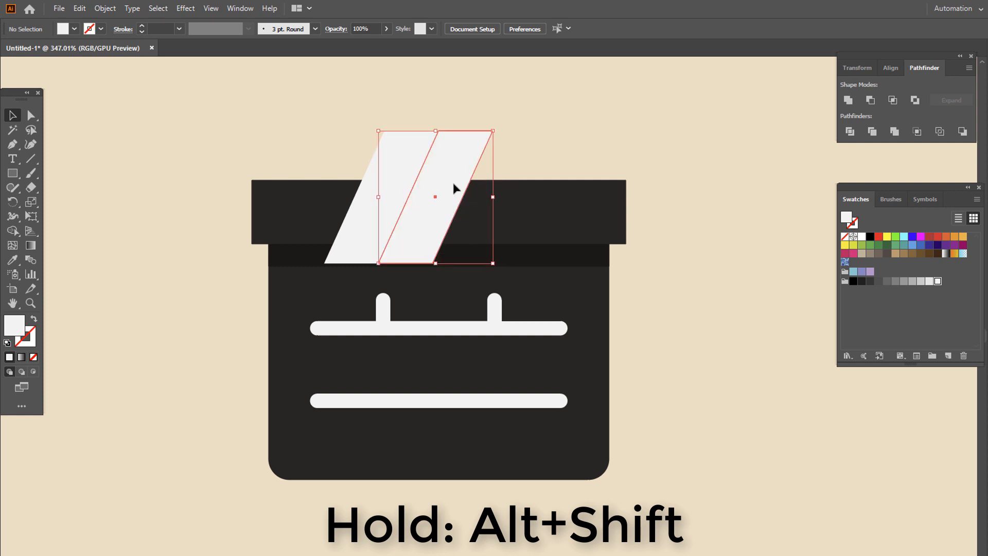
key(ctrl+d)
key(ctrl+d)
key(ctrl+d)
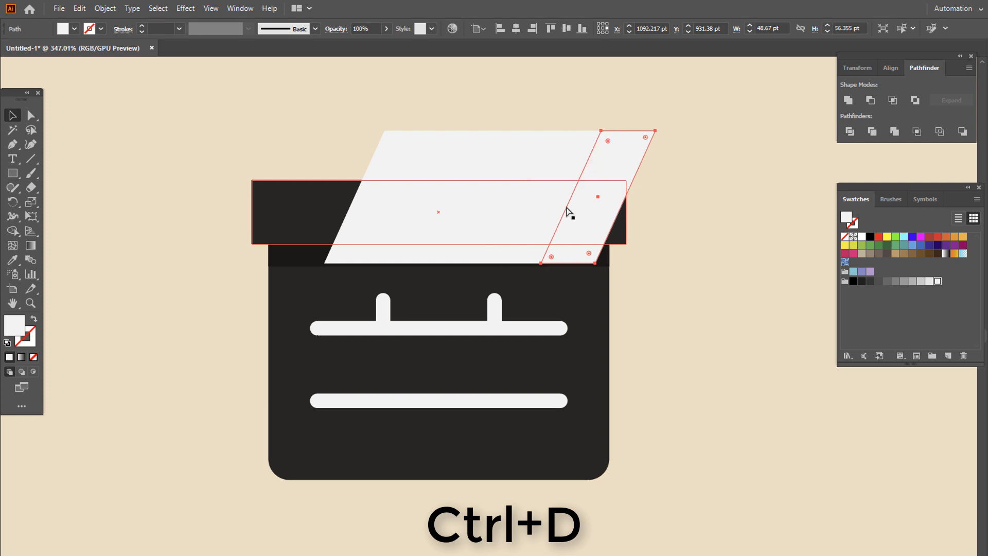
Step: Delete the second and fourth slanted stripes to leave three evenly spaced ones
click(573, 157)
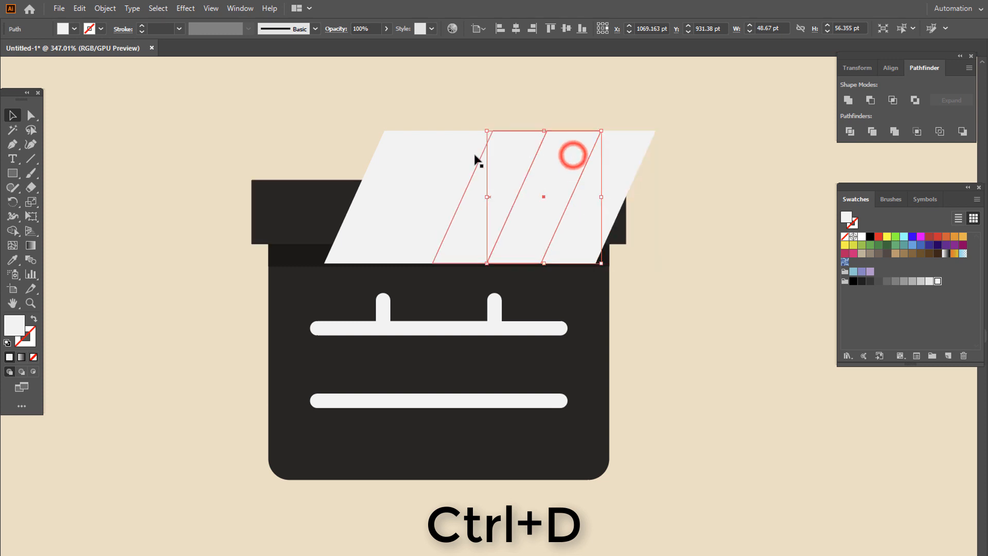
shift+click(459, 156)
key(Delete)
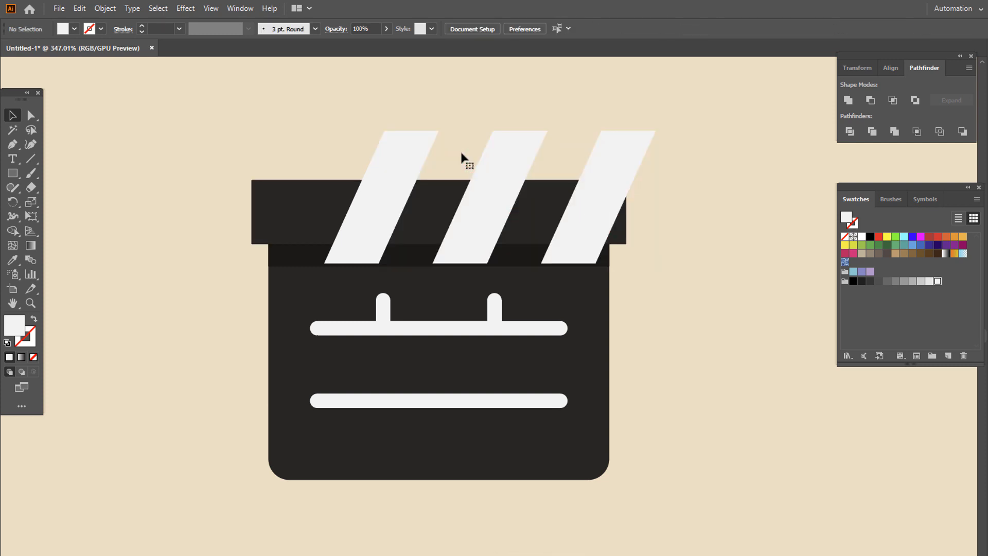
Step: Divide the lid and the three slanted stripes with Pathfinder
drag(660, 159, 361, 133)
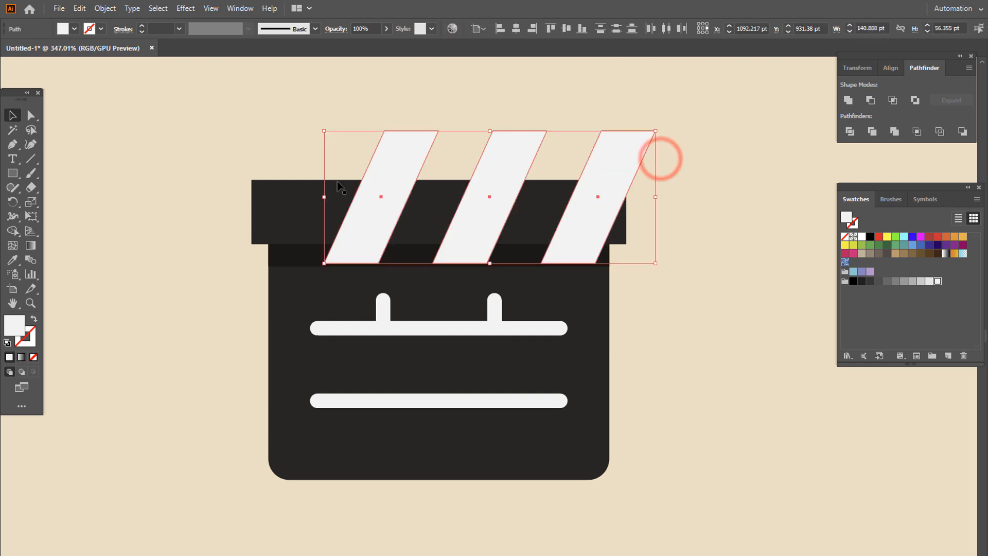
shift+click(259, 203)
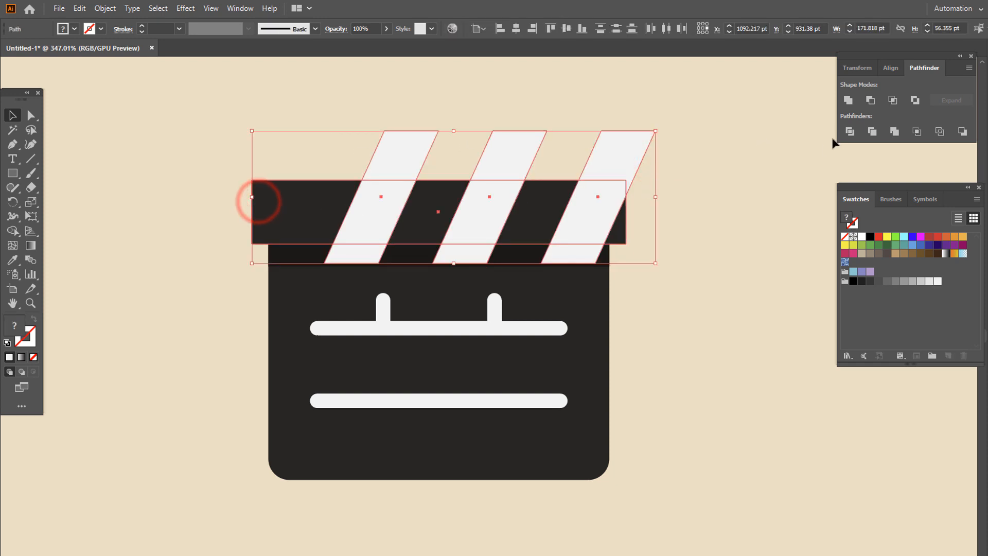
click(849, 131)
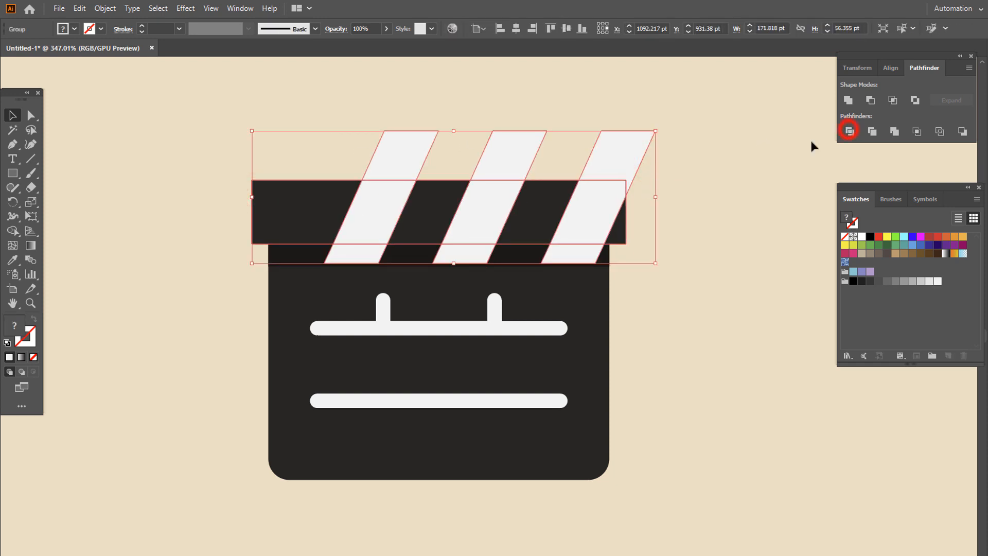
Step: Isolate the divided group, delete the stripe pieces extending above and below the lid, and exit isolation
double_click(586, 204)
drag(659, 172, 330, 131)
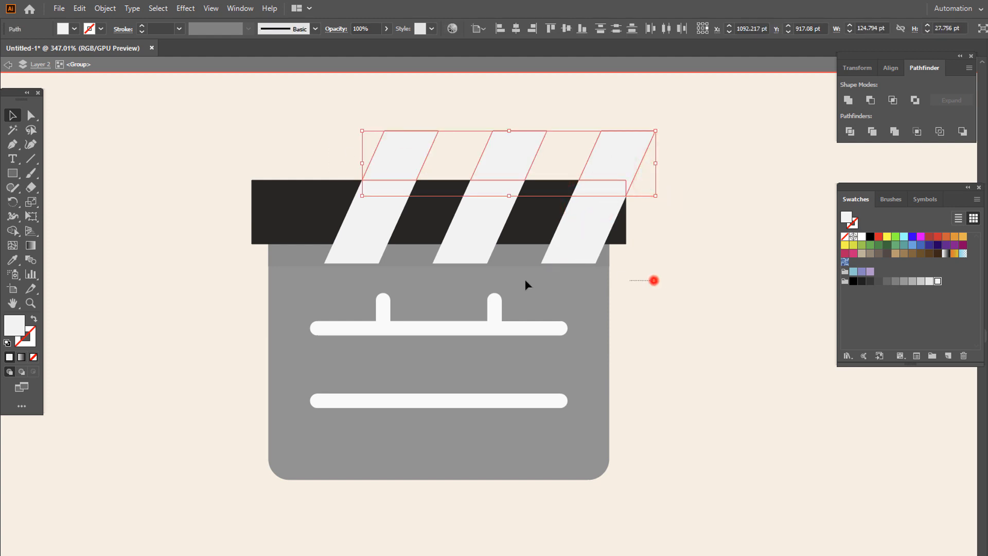
key(Delete)
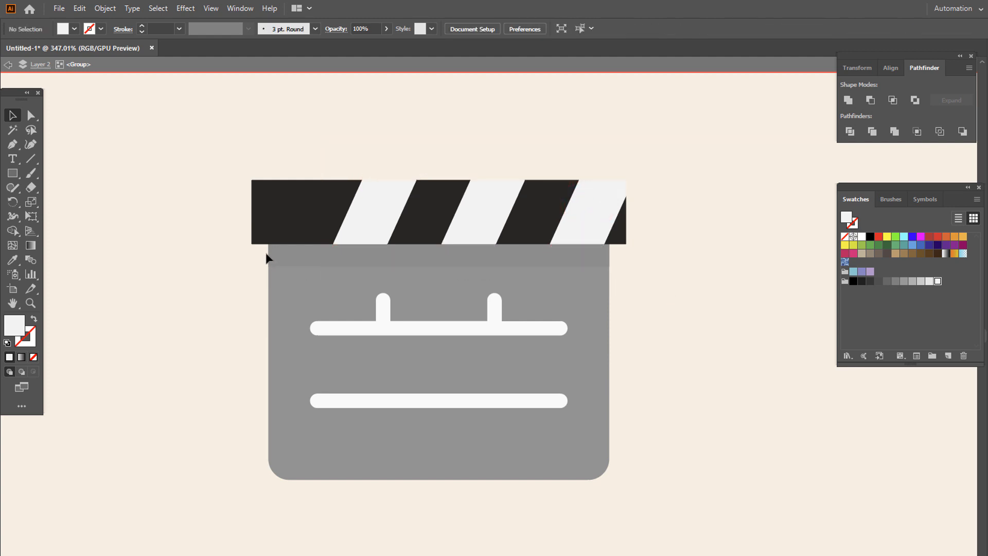
click(739, 345)
double_click(738, 343)
drag(731, 249, 721, 267)
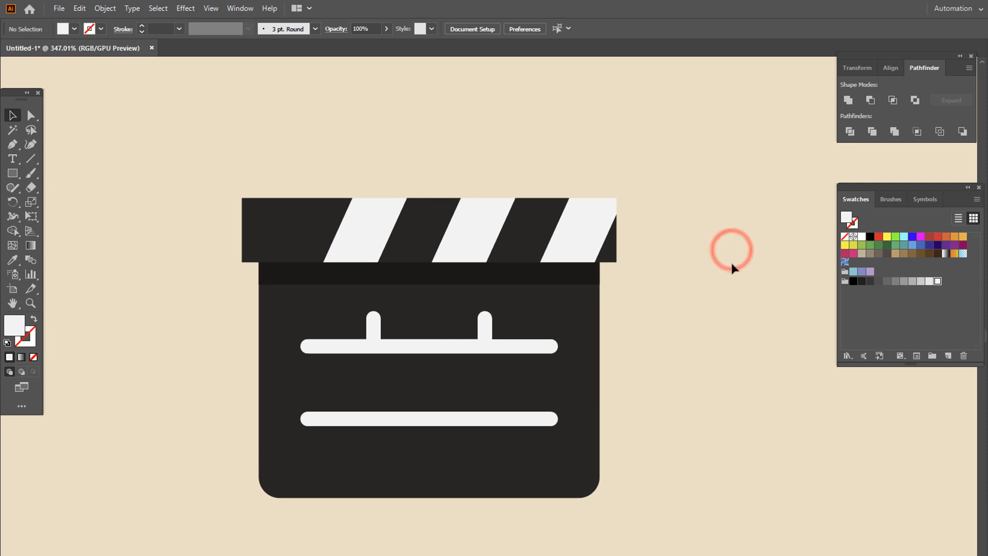
Step: Copy the striped lid and paste the duplicate in front at the same position
click(592, 241)
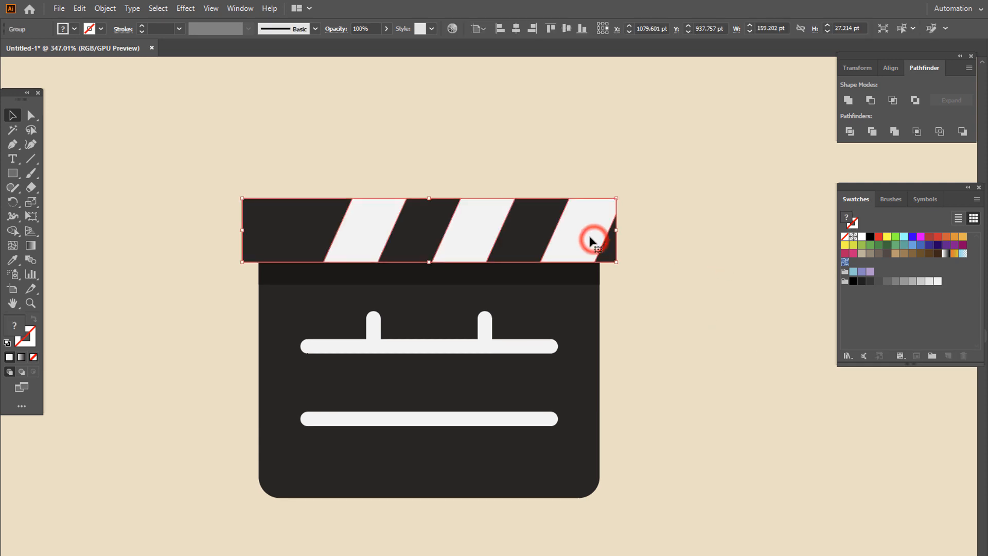
click(79, 9)
click(95, 66)
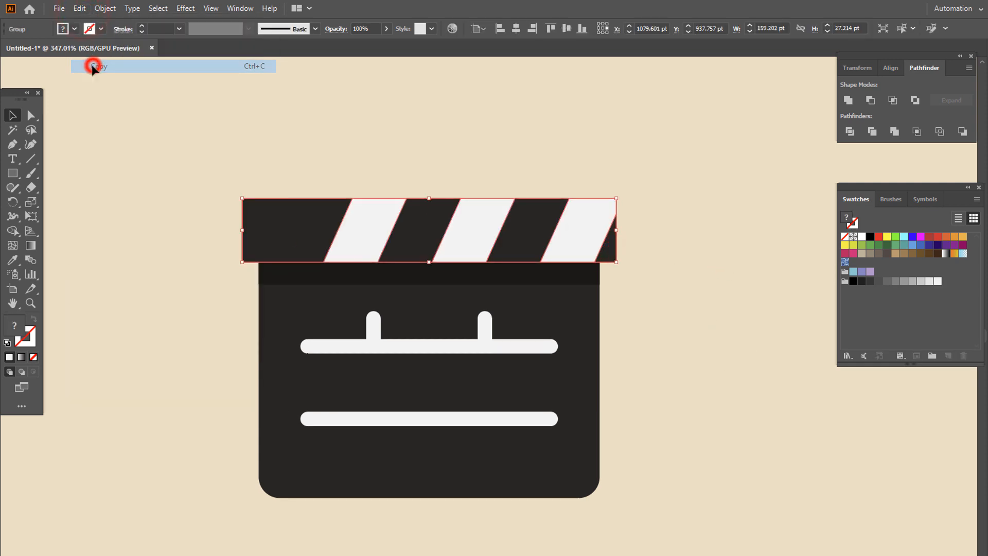
click(80, 9)
click(106, 93)
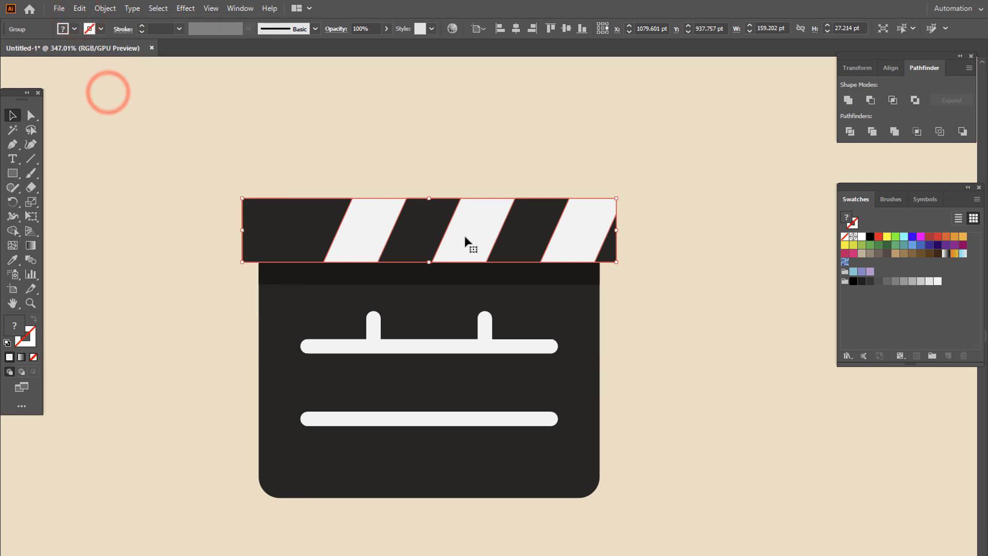
Step: Move the duplicate striped lid directly above the original and reflect it across the vertical axis
drag(465, 237, 459, 168)
right_click(460, 170)
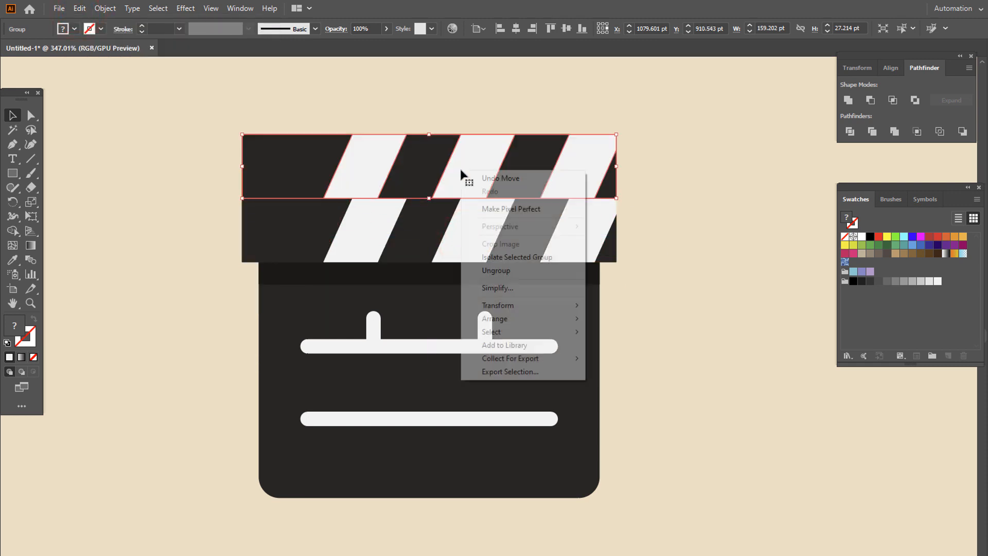
mouse_move(497, 305)
click(642, 350)
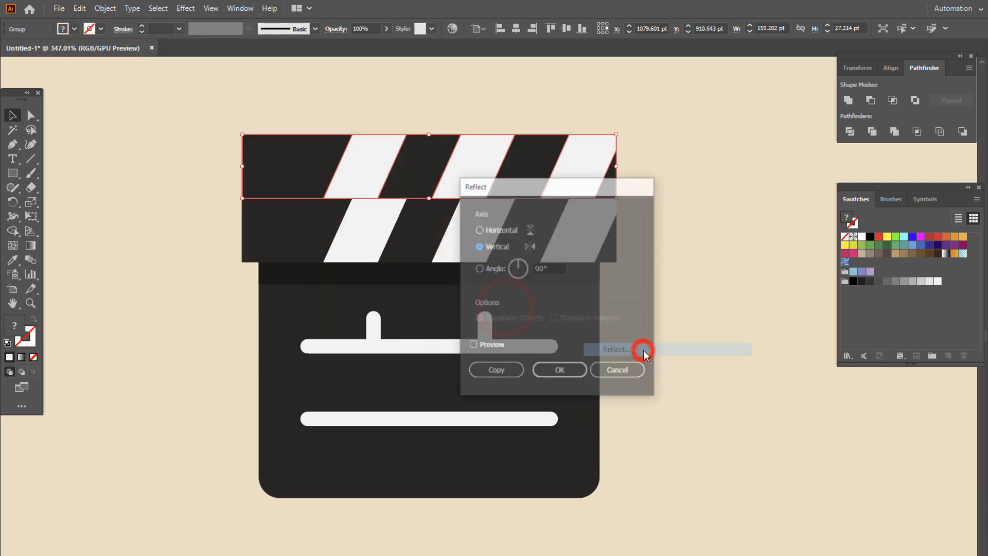
click(560, 371)
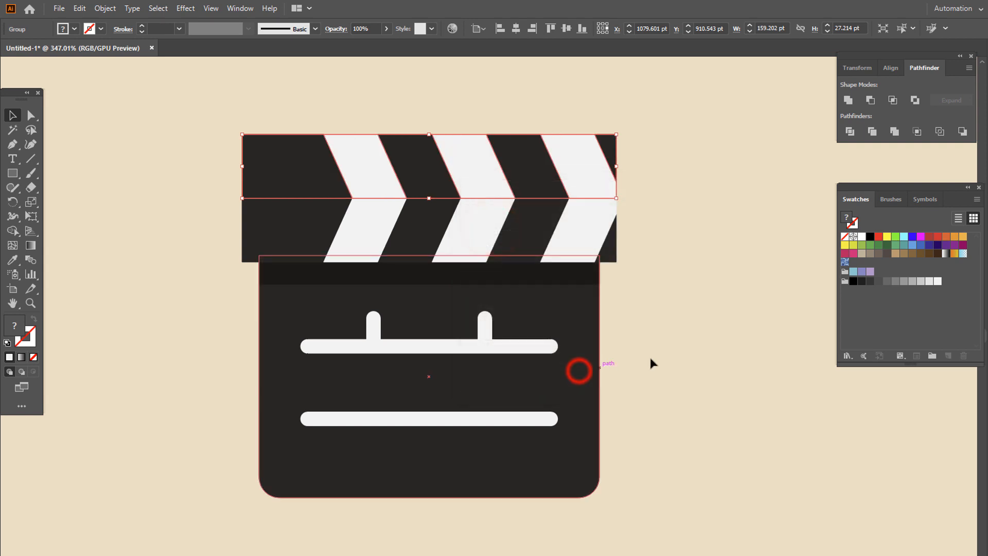
click(686, 355)
Step: Recolor the three white stripes of the upper lid bar with a light gray swatch
key(z)
alt+click(666, 311)
click(642, 301)
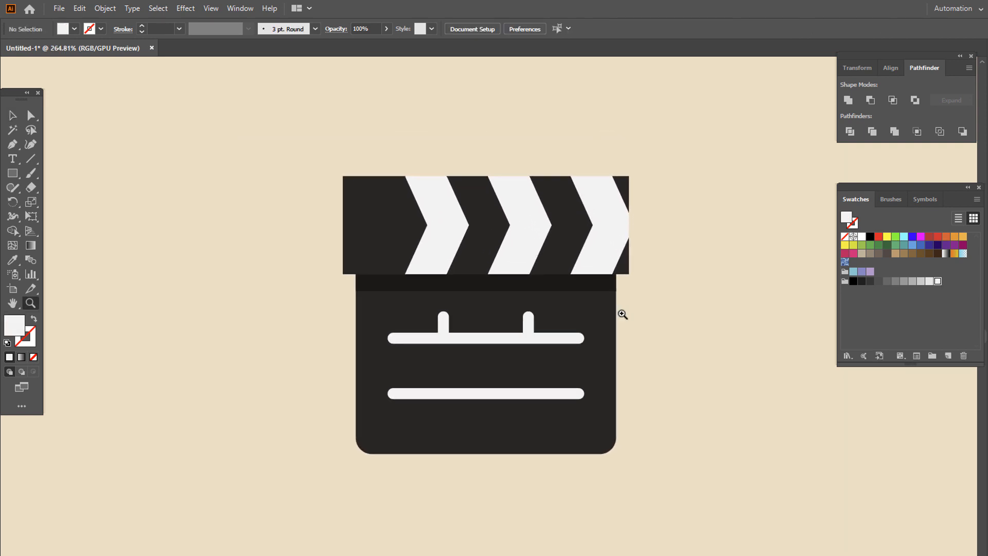
click(434, 201)
shift+click(527, 199)
shift+click(610, 201)
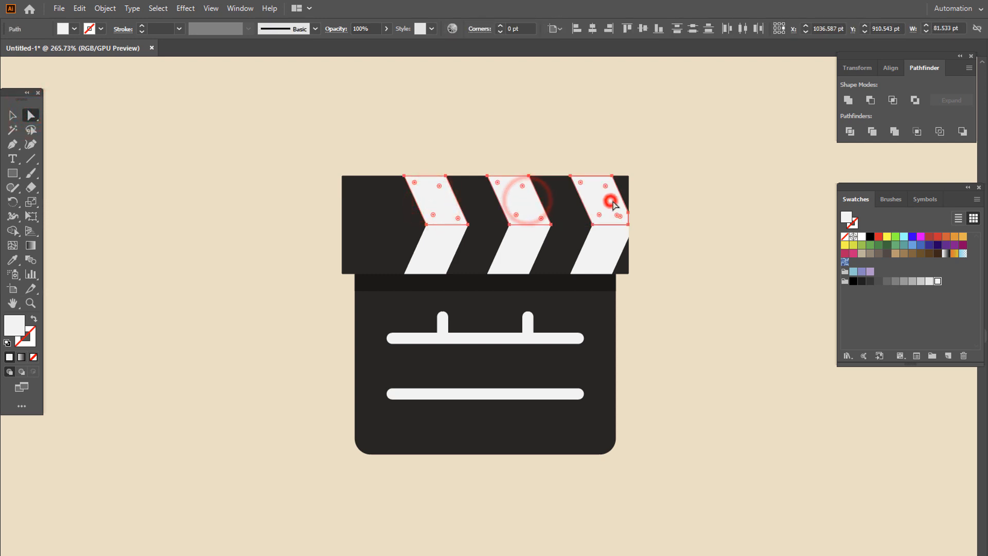
click(922, 281)
click(719, 292)
key(z)
alt+click(719, 289)
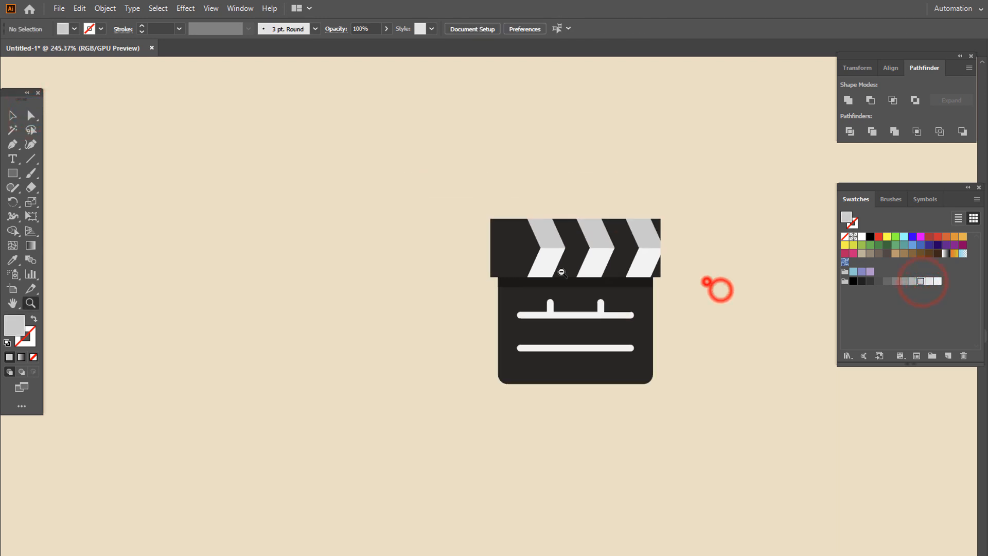
click(705, 280)
Step: Recolor the four dark pieces of the upper lid bar by sampling the dark shadow strip on the body
click(501, 316)
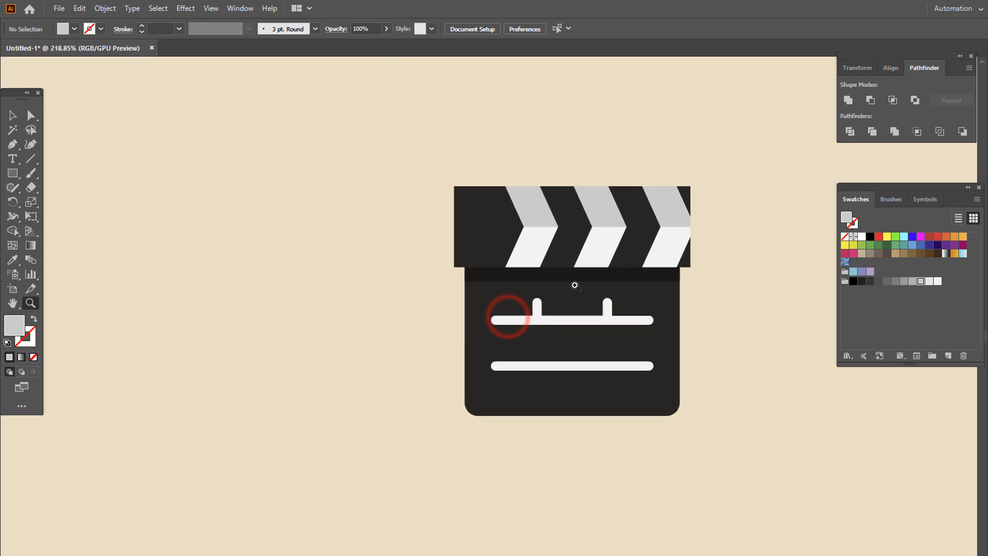
click(592, 293)
click(426, 278)
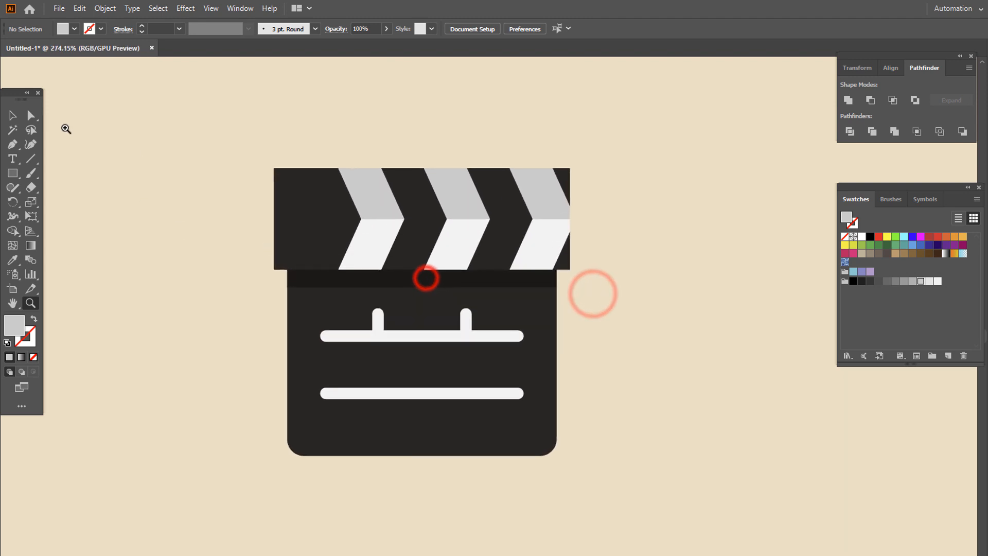
click(331, 192)
shift+click(409, 195)
shift+click(504, 201)
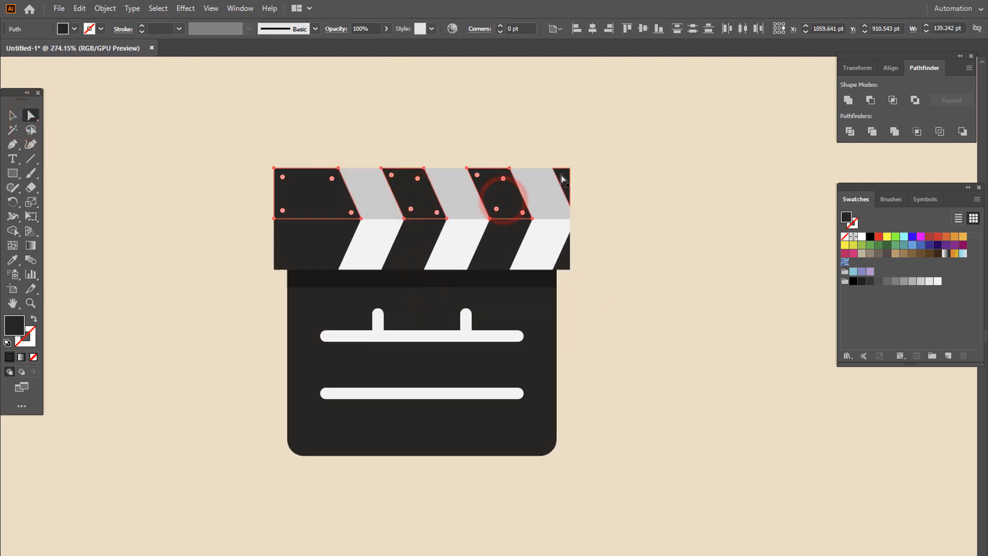
shift+click(560, 177)
click(12, 260)
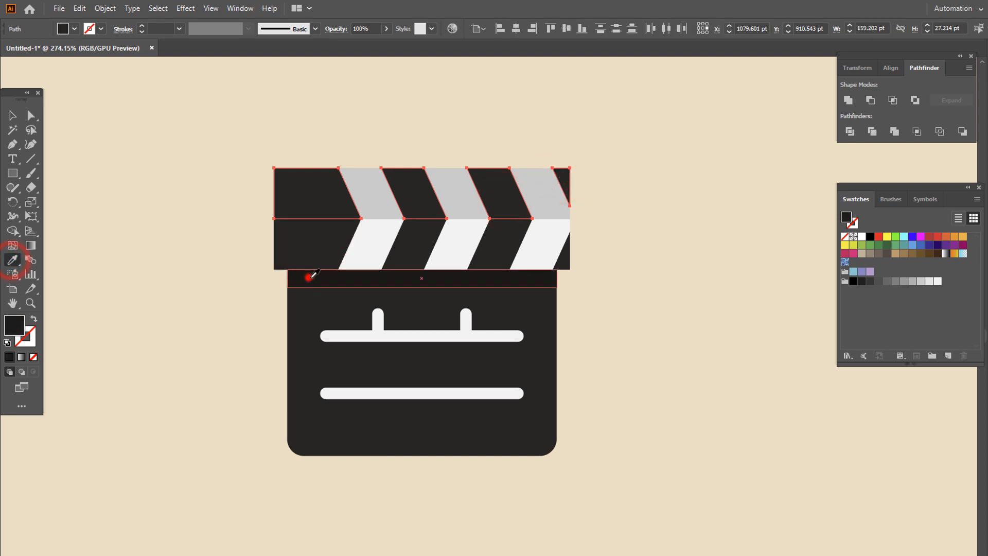
click(309, 277)
key(z)
drag(415, 260, 405, 288)
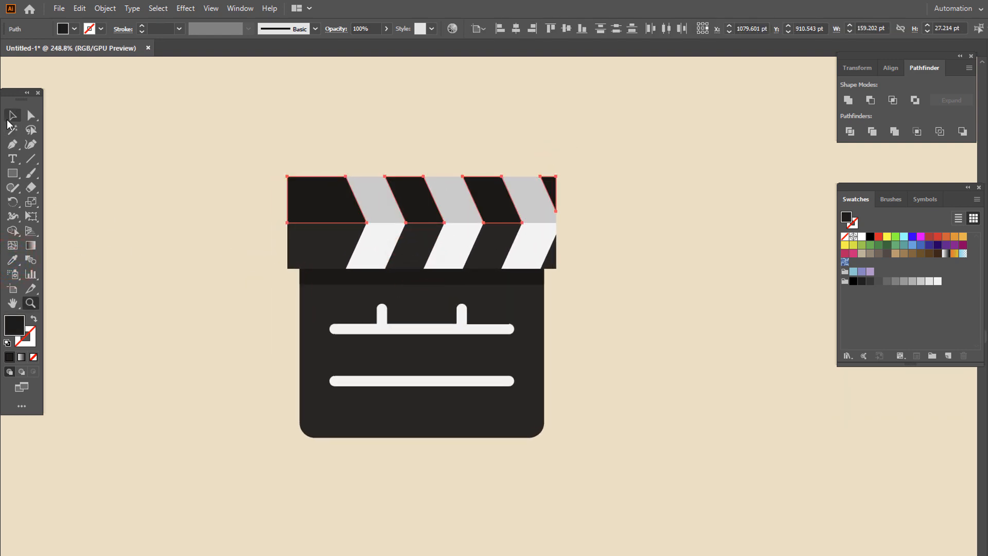
click(10, 116)
click(618, 327)
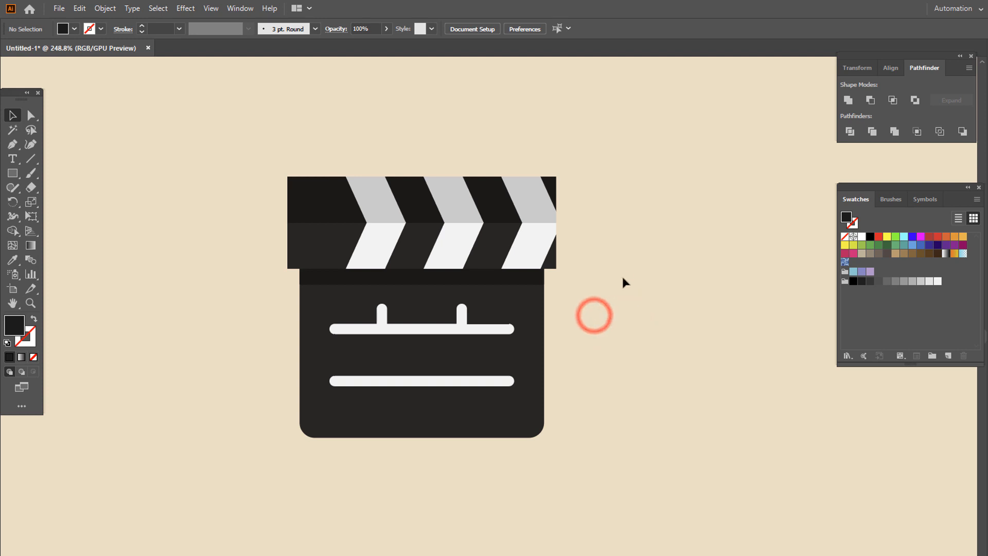
Step: Reduce the combined height of the two striped lid bars to about 44 pt by lowering their top edge
key(z)
drag(640, 286, 607, 286)
drag(426, 212, 455, 213)
click(13, 115)
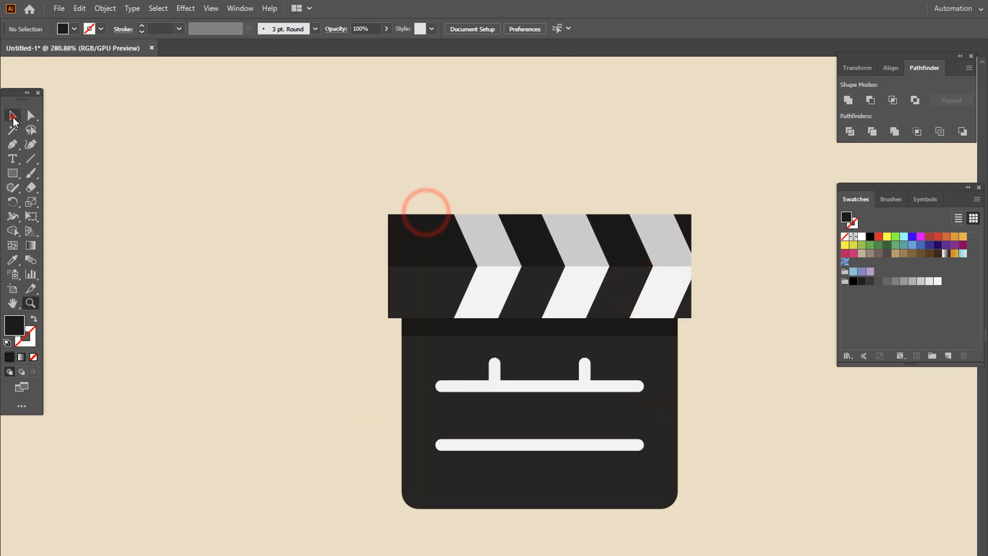
click(557, 288)
shift+click(558, 238)
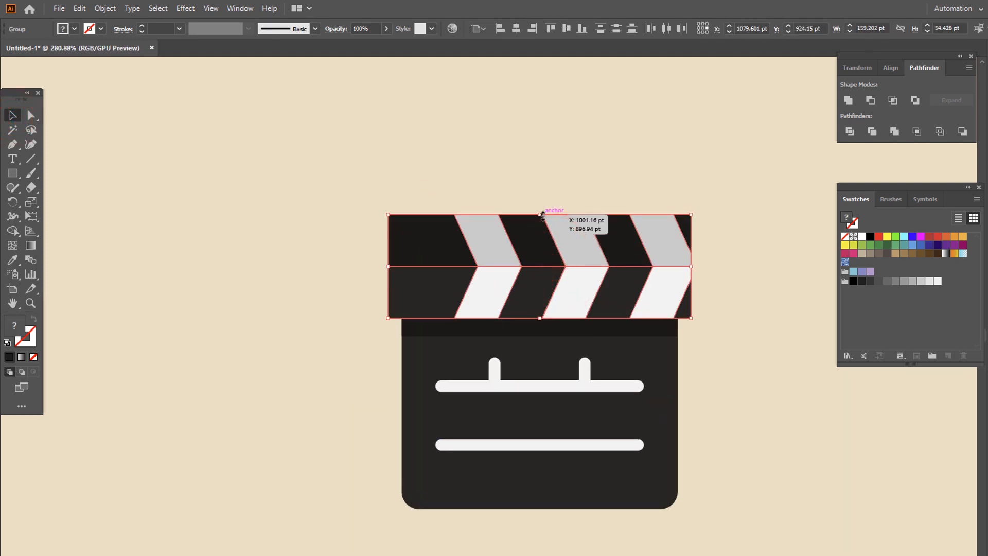
drag(543, 215, 540, 231)
click(785, 424)
Step: Squash the two lid bars slightly further from their top edge and center all clapperboard parts horizontally
drag(785, 424, 725, 388)
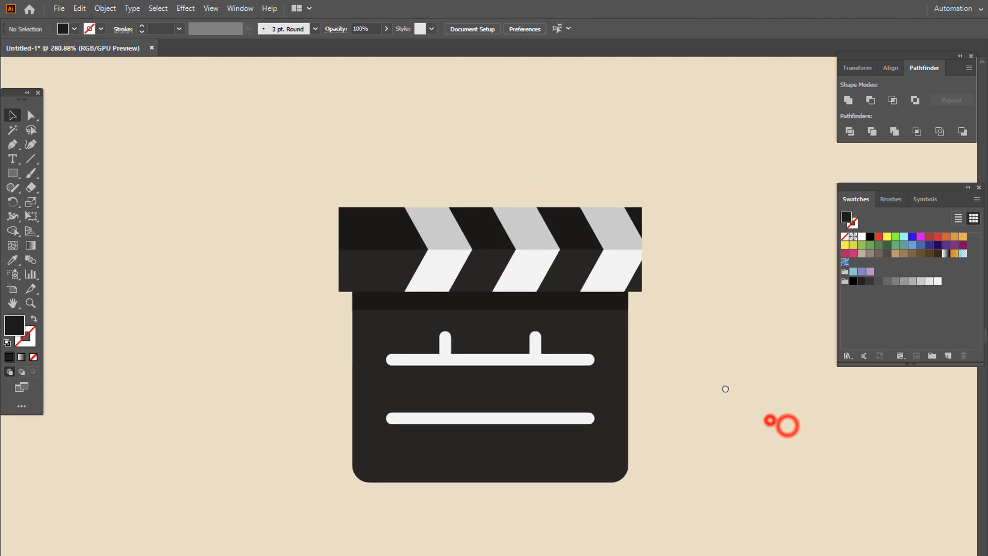
drag(732, 463, 360, 260)
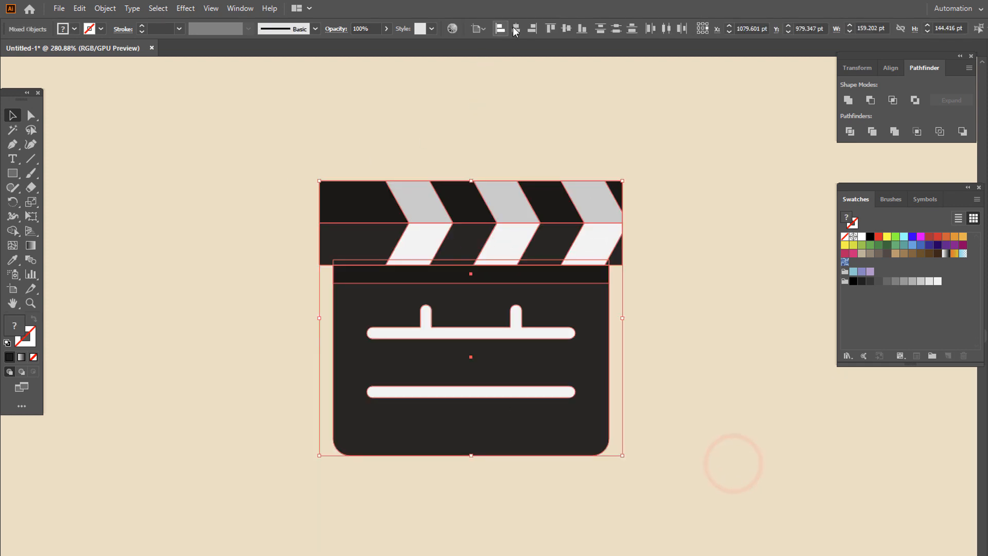
click(721, 387)
click(608, 249)
shift+click(494, 194)
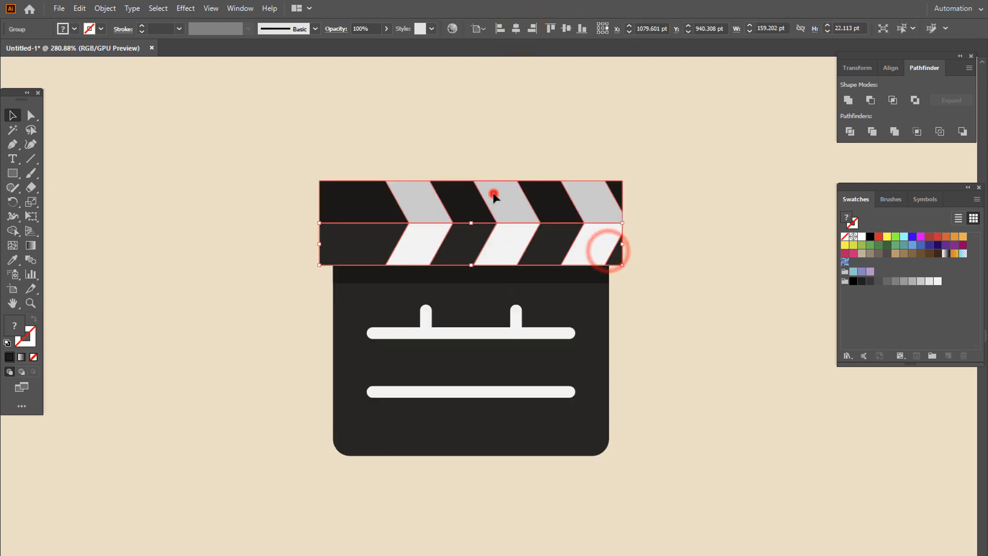
drag(474, 181, 471, 191)
click(744, 445)
drag(714, 481, 482, 74)
click(719, 360)
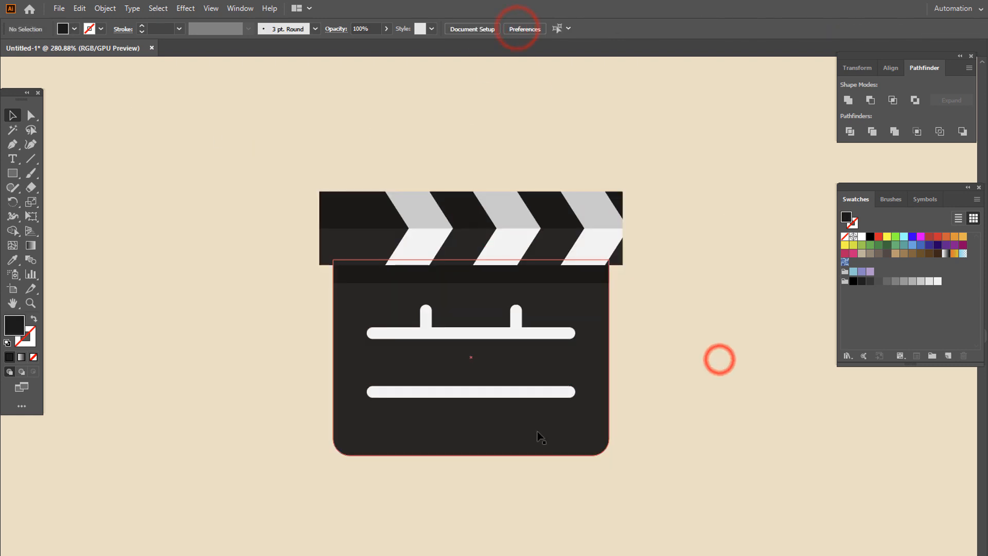
Step: Shorten the clapperboard body by raising its bottom edge
click(536, 430)
drag(471, 456, 470, 456)
click(591, 485)
key(z)
click(607, 444)
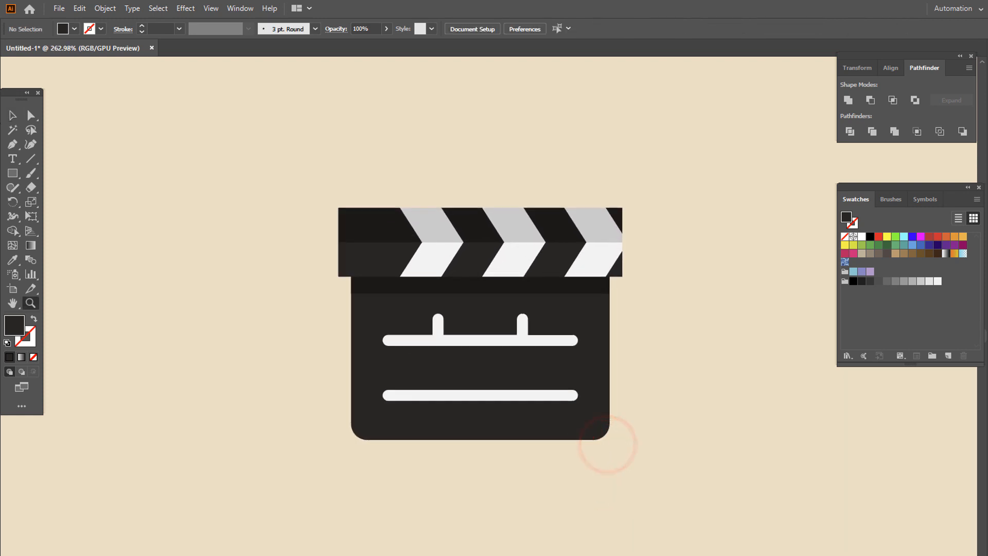
Step: Draw a rectangle about 26.6 × 36 pt overlapping the left end of the lid bars, ending at the body's left edge
drag(640, 342, 609, 348)
key(z)
click(569, 362)
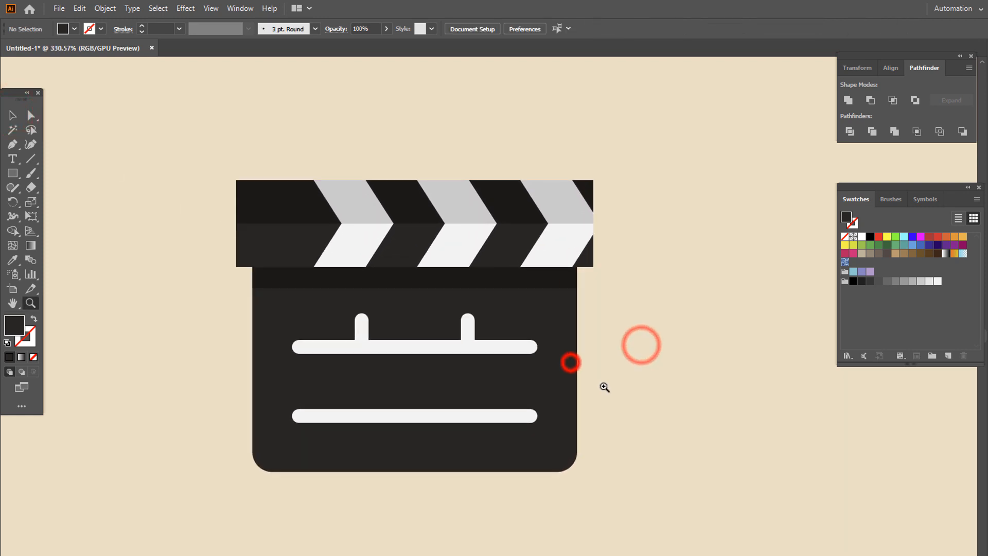
click(625, 388)
drag(556, 377, 615, 385)
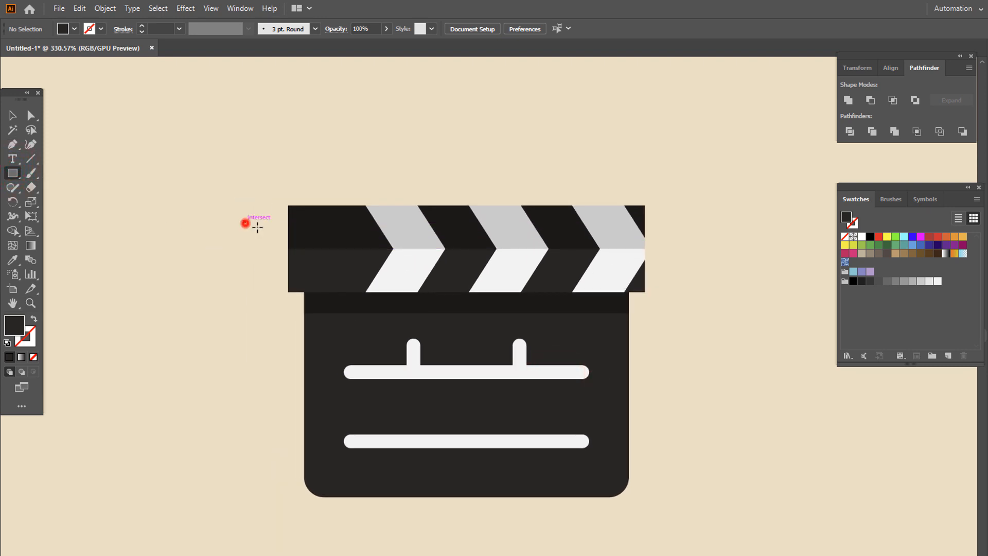
drag(245, 223, 304, 302)
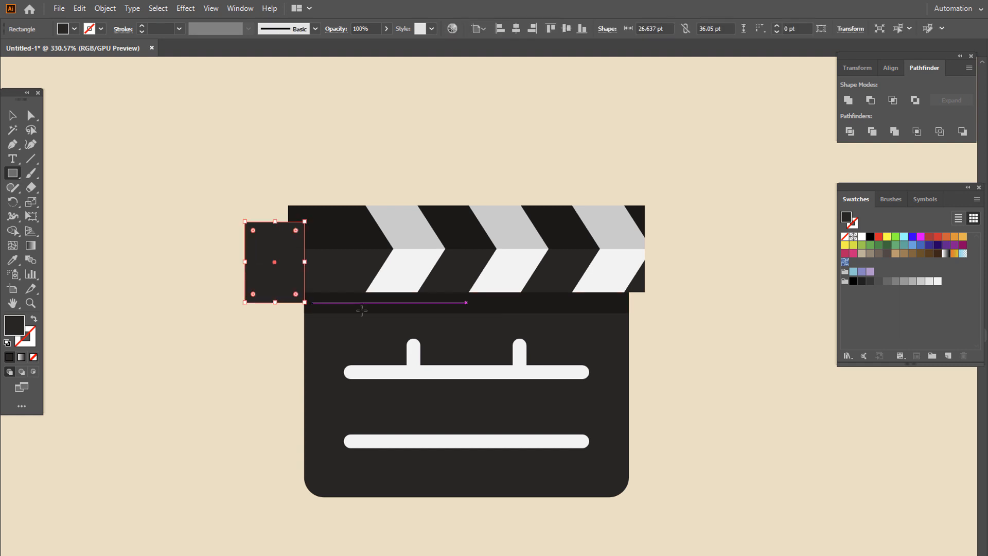
Step: Fill the new rectangle with a mid-gray swatch and shift it about 9 pt right onto the lid bars
click(921, 281)
key(z)
drag(441, 280, 412, 318)
click(912, 281)
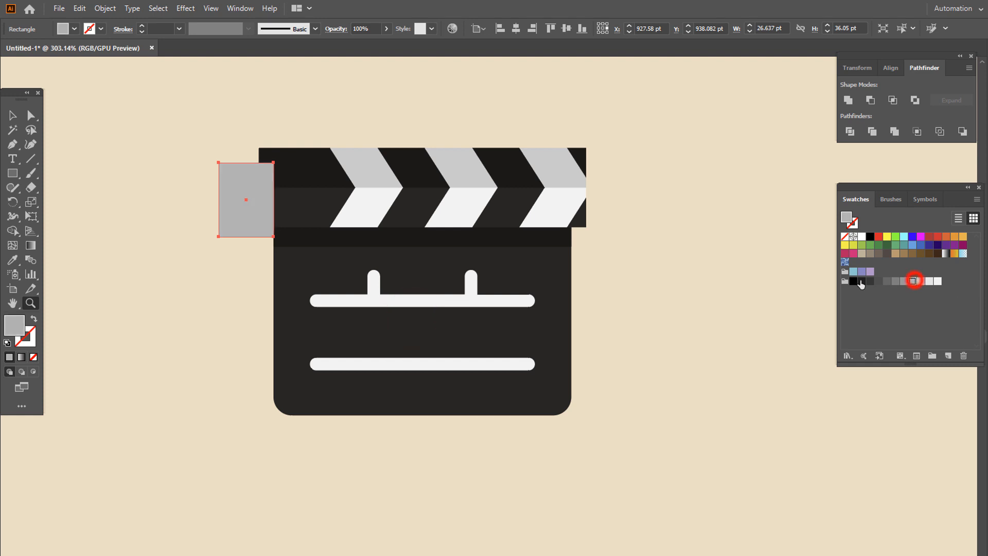
drag(463, 217, 272, 233)
drag(336, 259, 292, 225)
click(12, 115)
drag(220, 227, 257, 228)
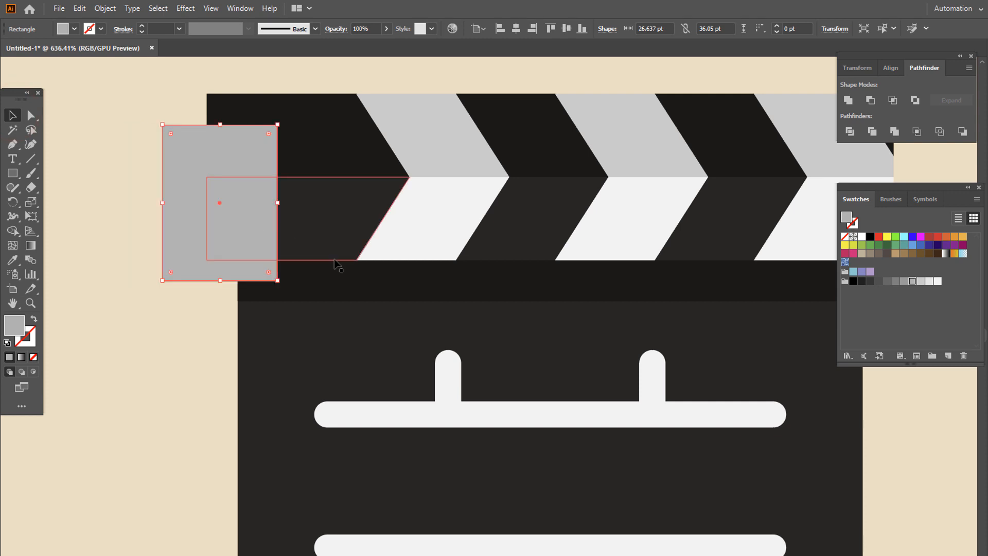
Step: Add an anchor point on the gray rectangle's right side at the bars' seam and pull its bottom-right corner in to the body's left edge
click(17, 142)
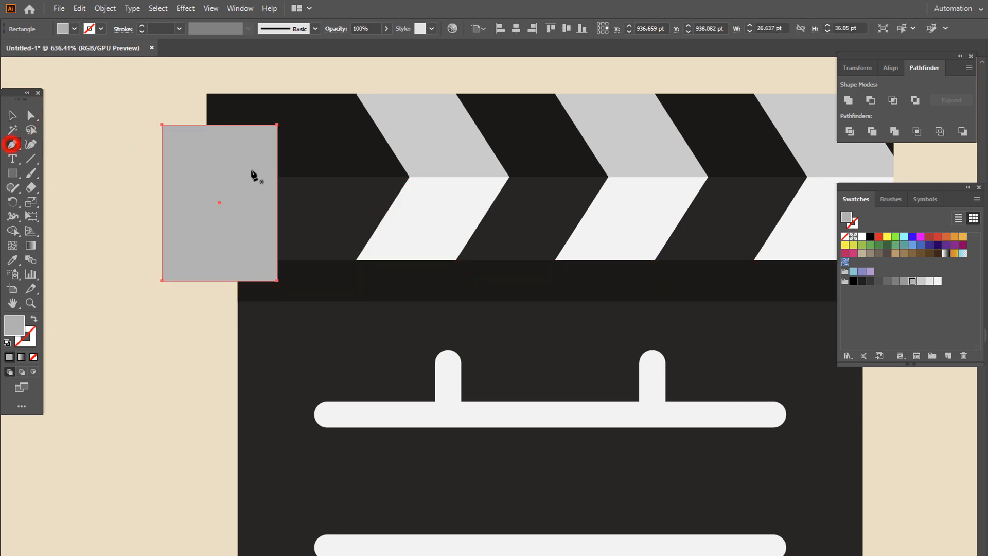
click(277, 176)
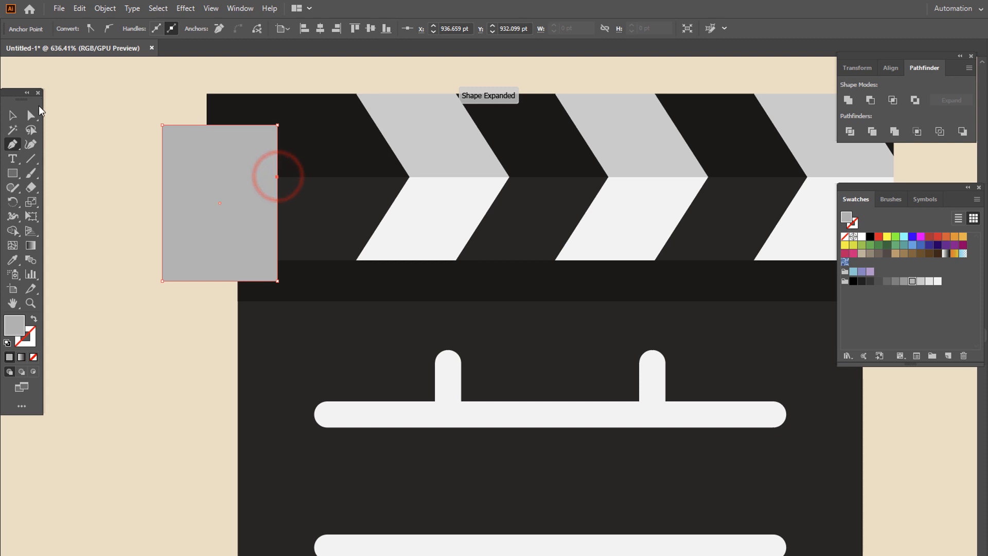
drag(276, 280, 238, 283)
key(z)
click(254, 249)
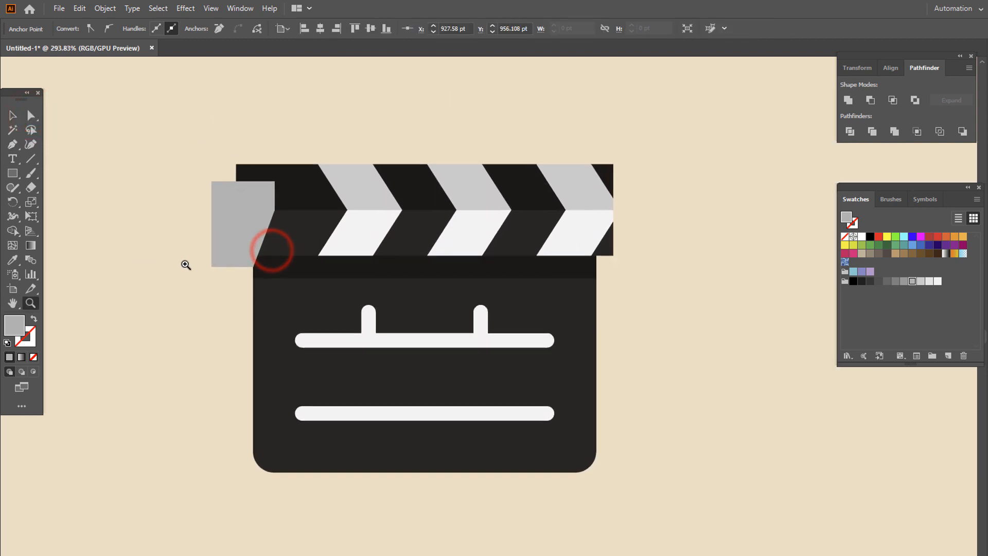
click(253, 246)
click(266, 272)
Step: Pull the gray plate's top-right corner slightly inward and move its left edge right, narrowing the plate to about 20.8 pt
click(31, 118)
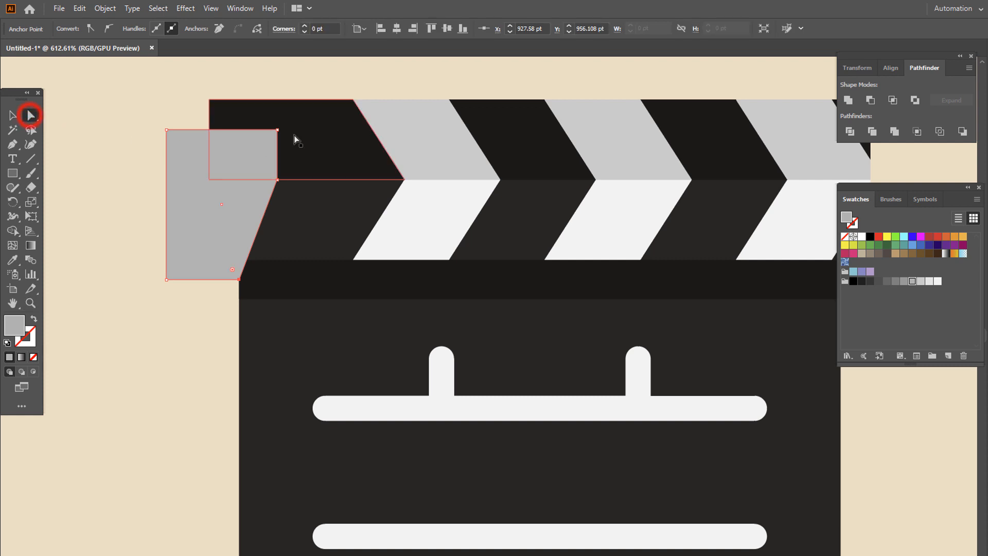
drag(278, 131, 266, 130)
drag(179, 114, 105, 319)
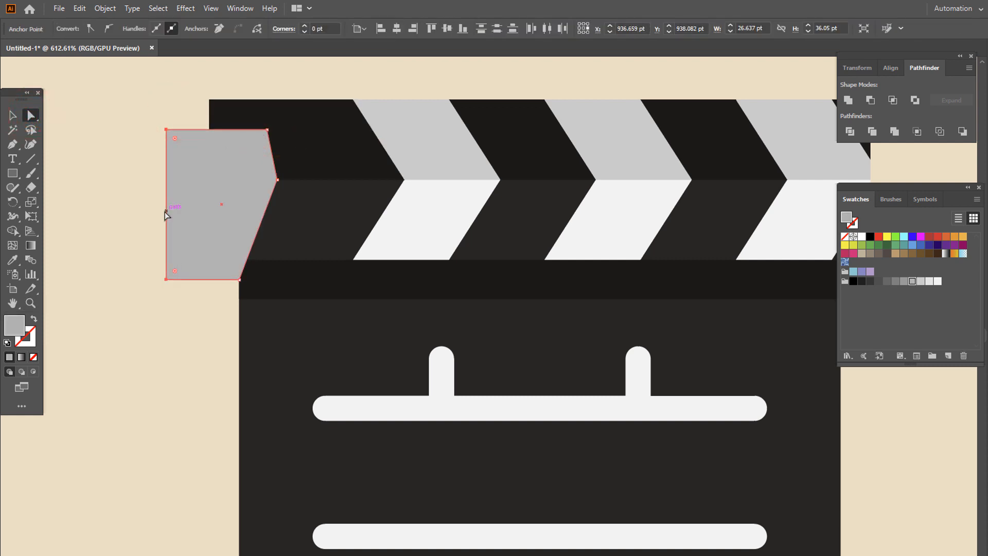
drag(164, 211, 189, 213)
drag(358, 174, 365, 205)
click(29, 116)
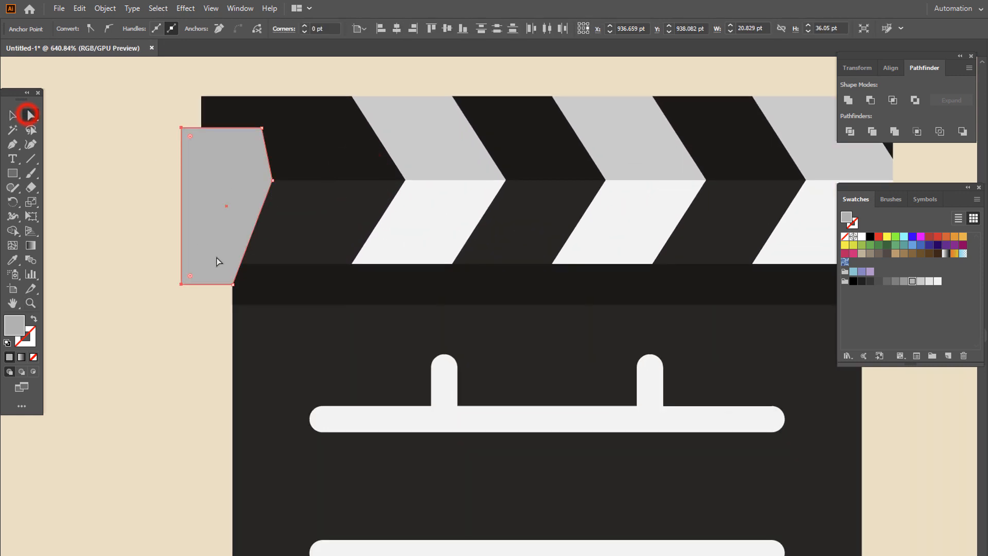
Step: Extend the gray plate's right tip slightly outward and round it with a radius of about 5.1 pt
drag(201, 251, 195, 212)
click(268, 143)
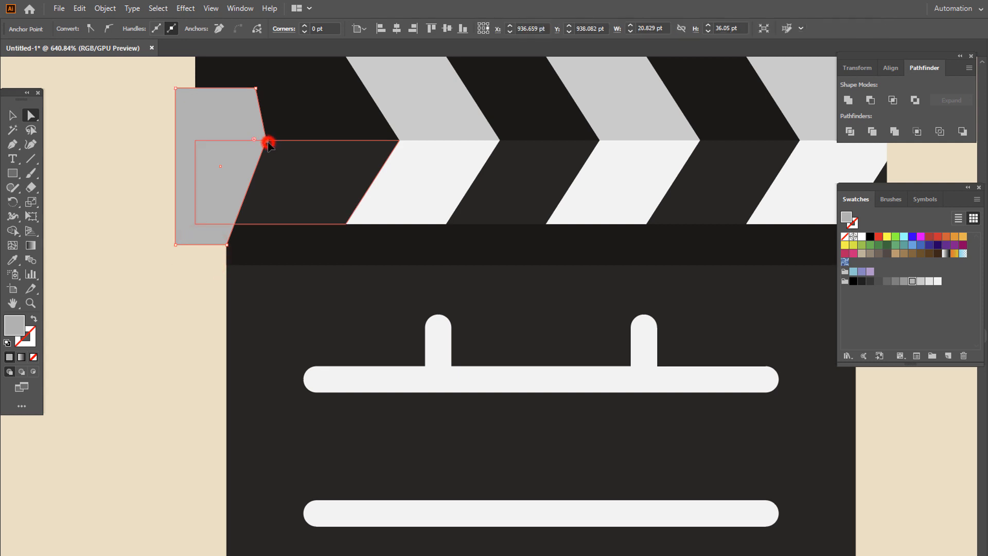
drag(268, 143, 280, 209)
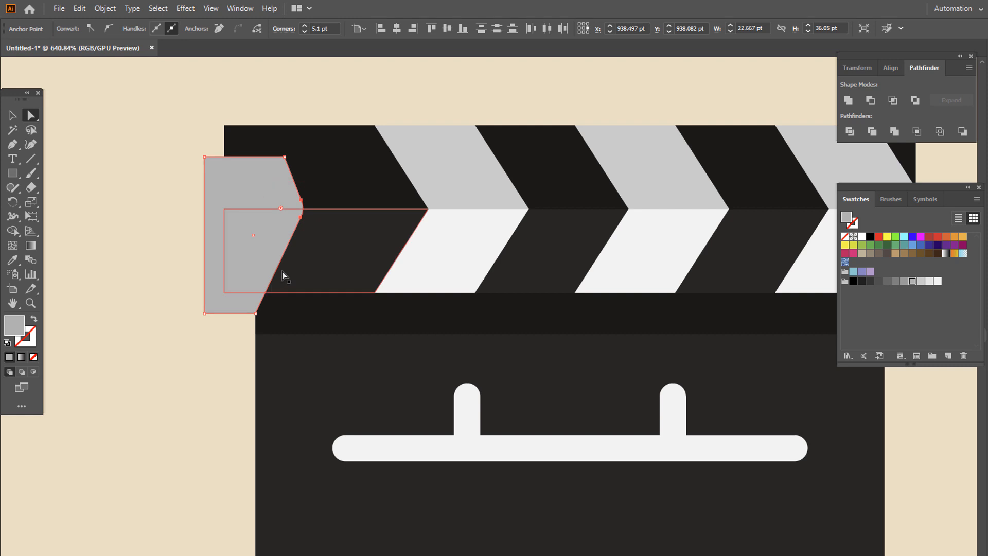
Step: Select the gray plate's four remaining corners and round them together
click(205, 313)
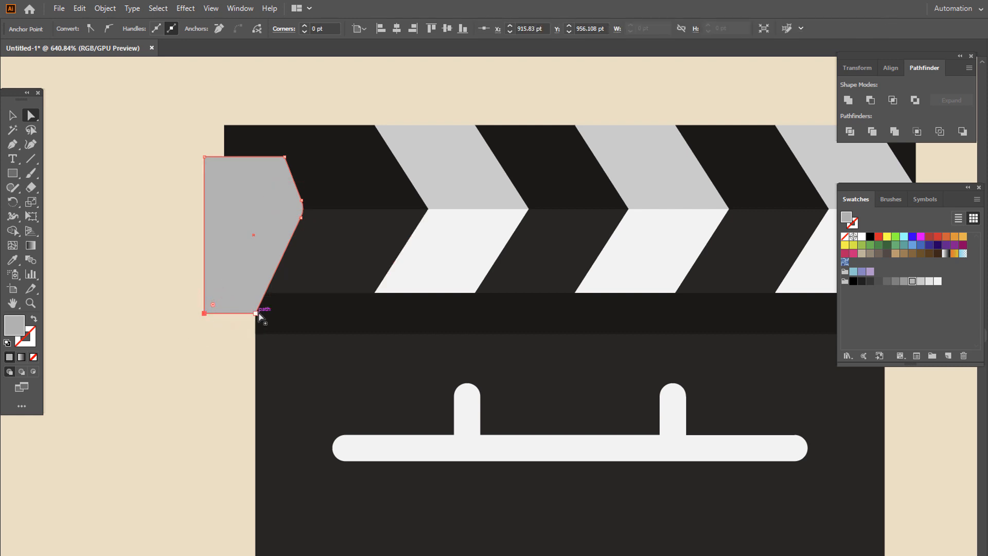
shift+click(257, 313)
shift+click(203, 157)
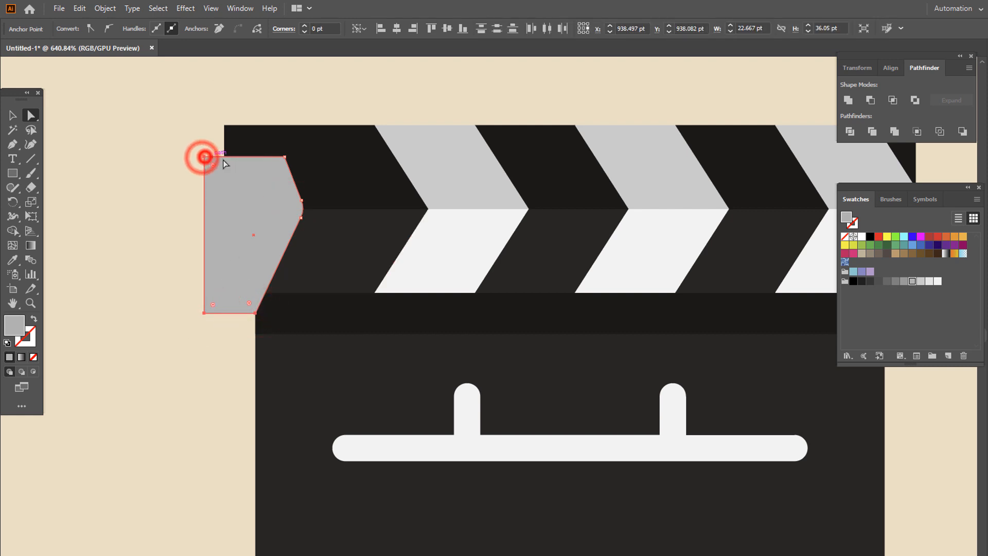
shift+click(285, 157)
drag(278, 165, 329, 251)
Step: Draw a circle about 6.2 pt wide on the gray hinge plate and fill it with the bars' dark colour
key(z)
drag(13, 175, 59, 199)
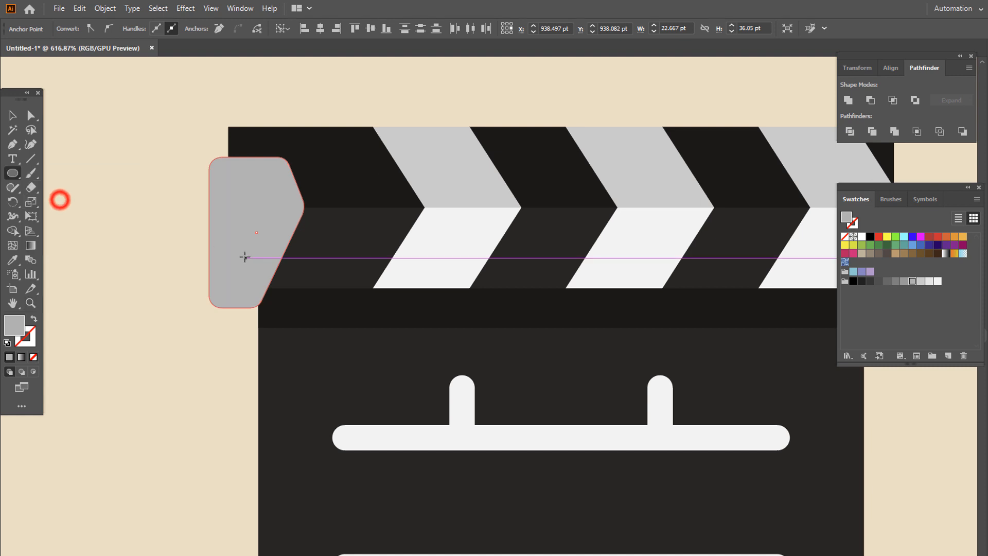
drag(255, 227, 272, 241)
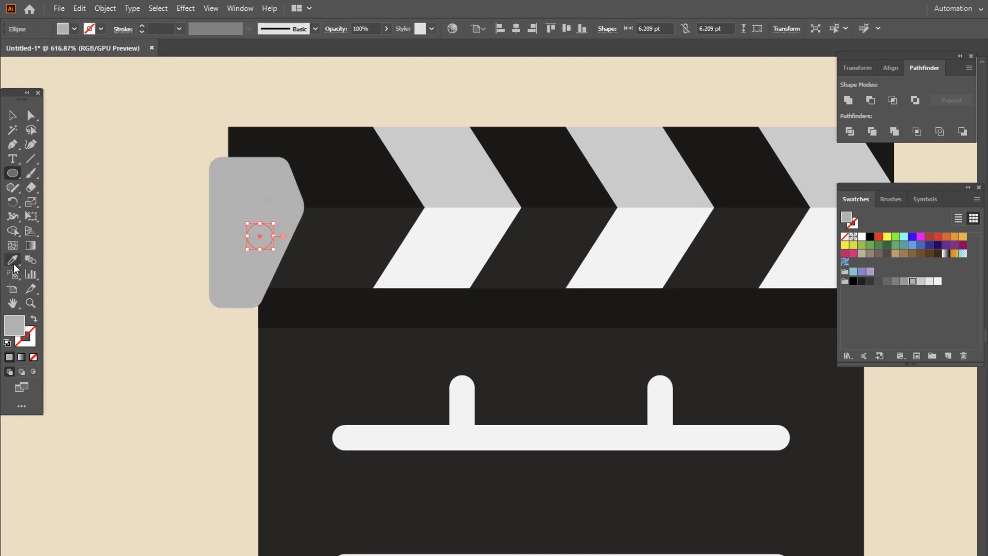
click(14, 265)
click(335, 253)
Step: Select the striped bars' outer corners at both ends and round them together with a radius of about 2.9 pt
key(z)
drag(362, 247, 262, 322)
drag(261, 322, 237, 247)
drag(300, 162, 505, 269)
drag(505, 269, 399, 333)
key(ctrl+a)
click(32, 115)
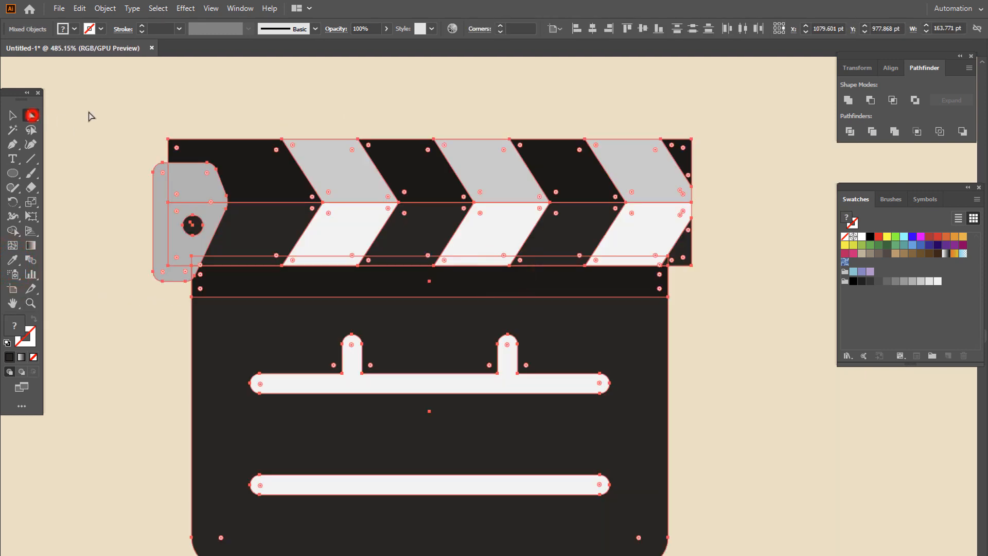
click(89, 113)
drag(159, 131, 700, 269)
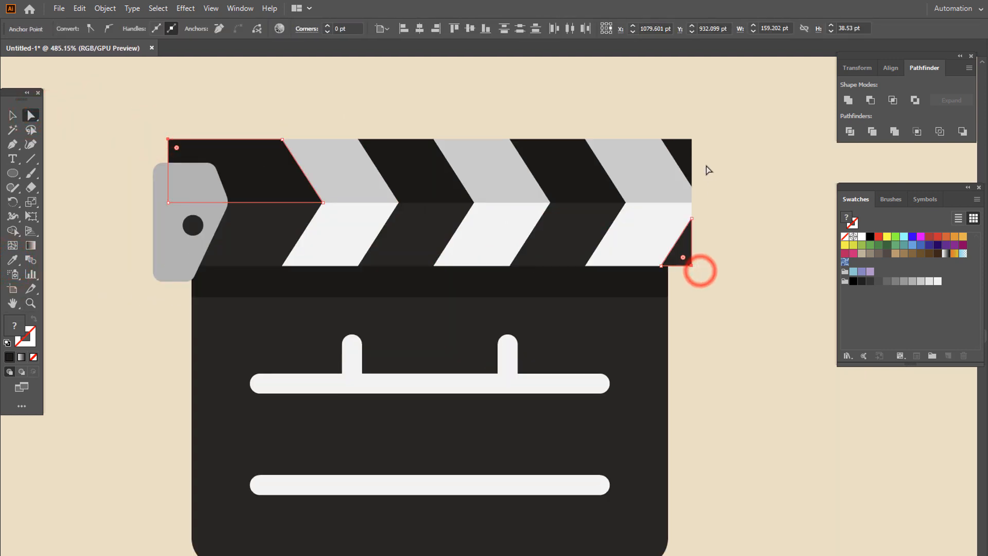
click(692, 146)
drag(684, 149, 683, 151)
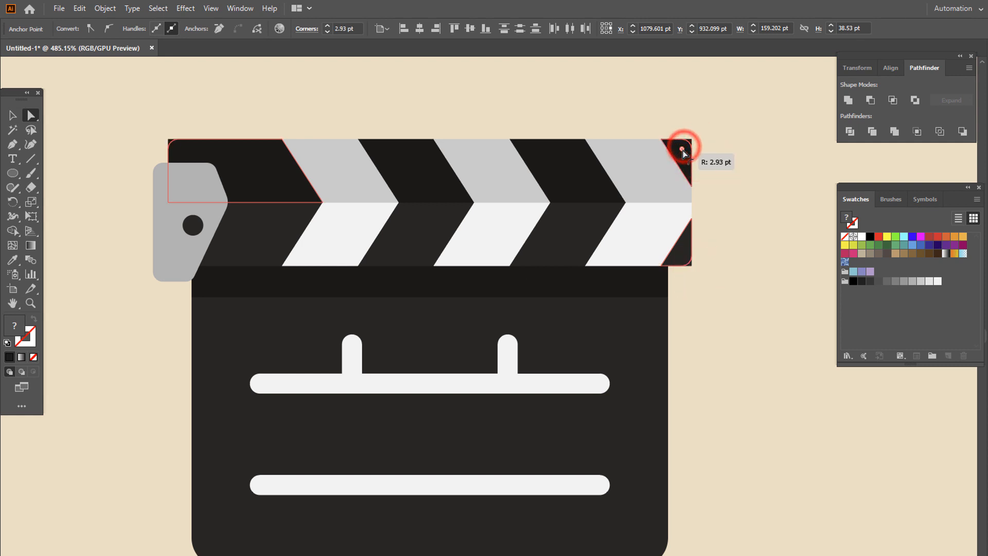
Step: Select all parts of the finished clapperboard and group them
click(719, 201)
key(z)
alt+click(646, 246)
alt+click(503, 232)
alt+click(470, 243)
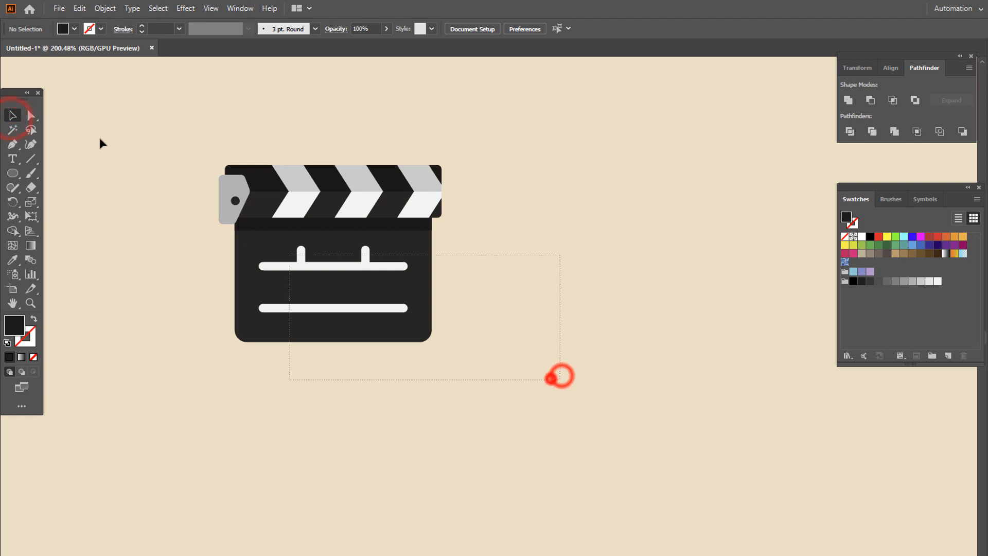
drag(101, 143, 101, 144)
drag(576, 327, 441, 346)
right_click(267, 272)
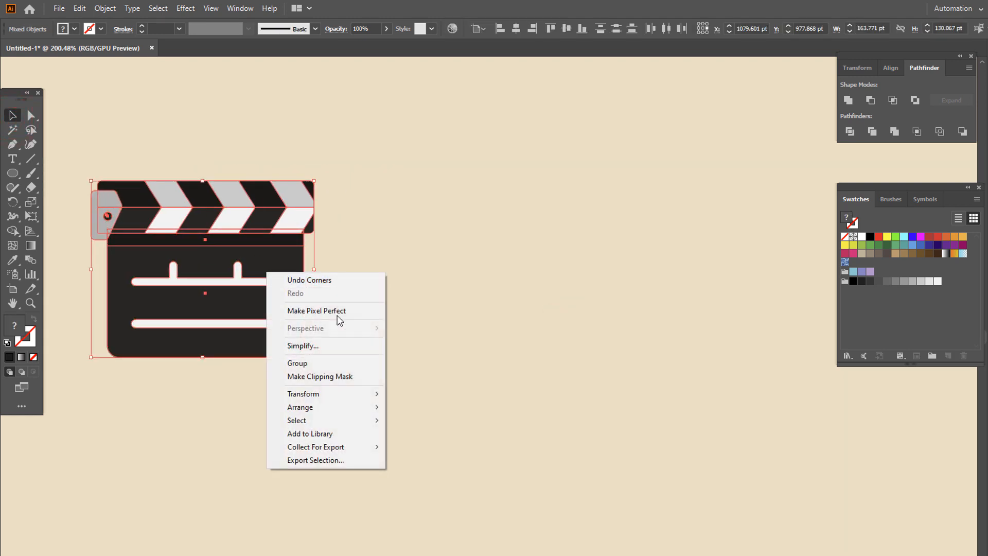
click(340, 361)
Step: Copy the grouped clapperboard, paste it in front, and place the duplicate to the right of the original
click(105, 8)
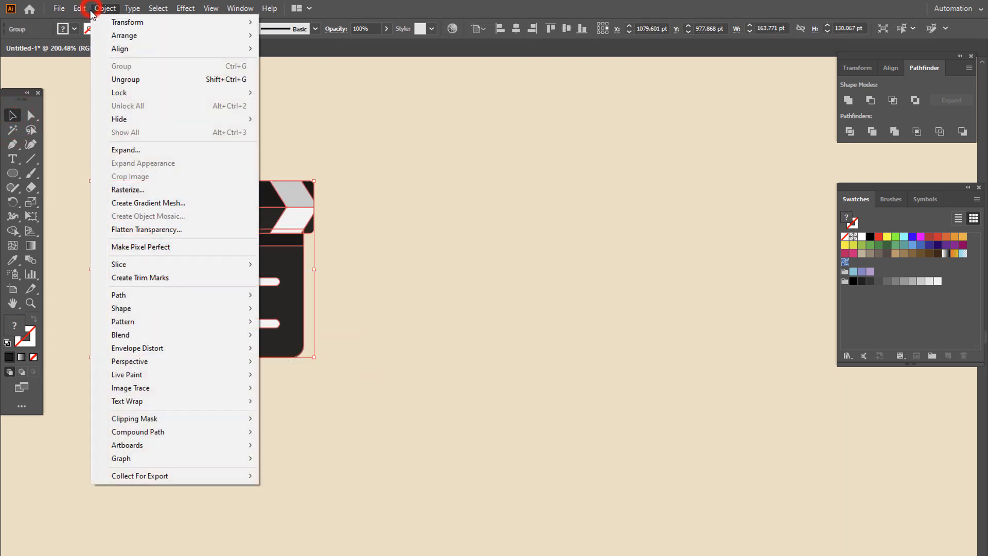
mouse_move(80, 8)
click(103, 65)
click(79, 8)
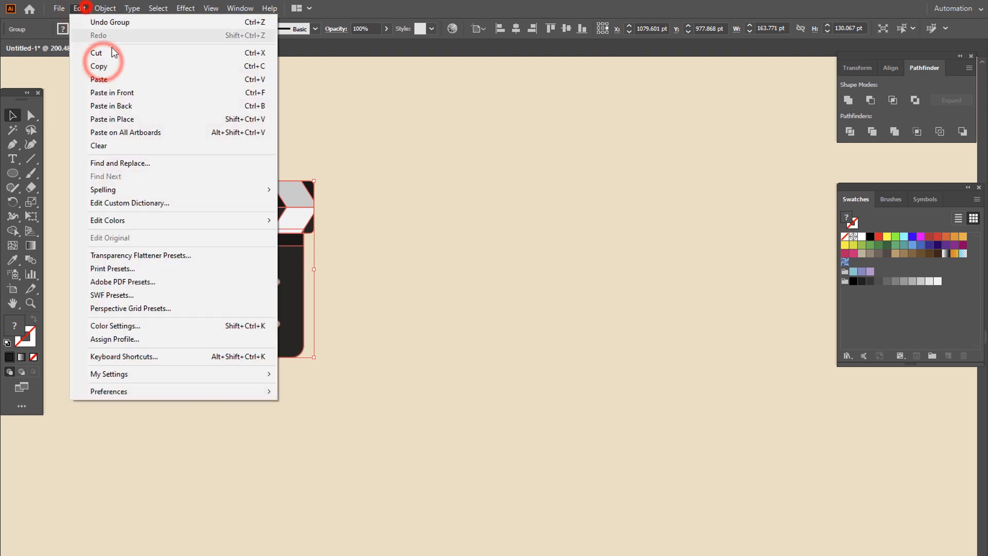
click(132, 92)
drag(300, 304, 606, 344)
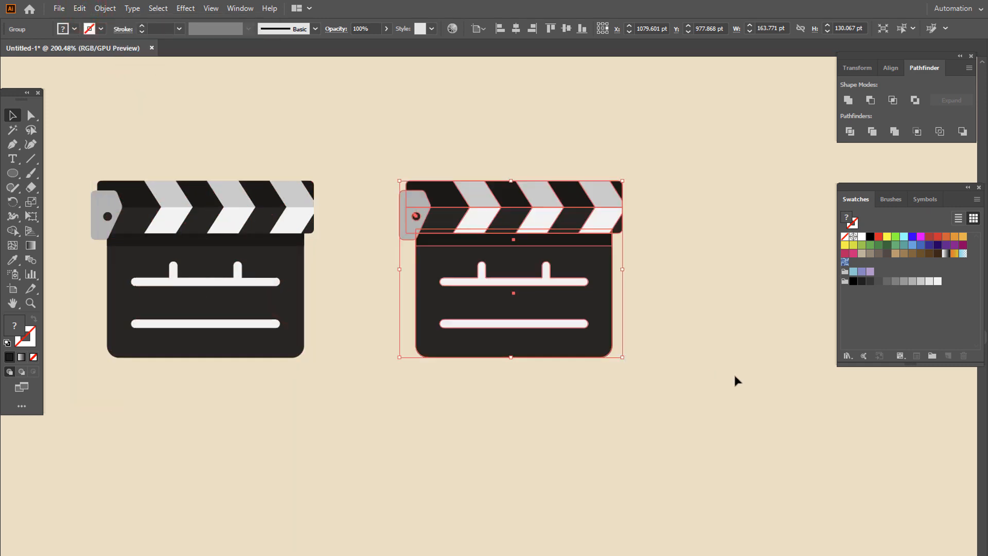
Step: Ungroup the duplicate clapperboard and rotate its upper striped bar counterclockwise so its right end lifts open
right_click(580, 298)
click(641, 401)
click(595, 437)
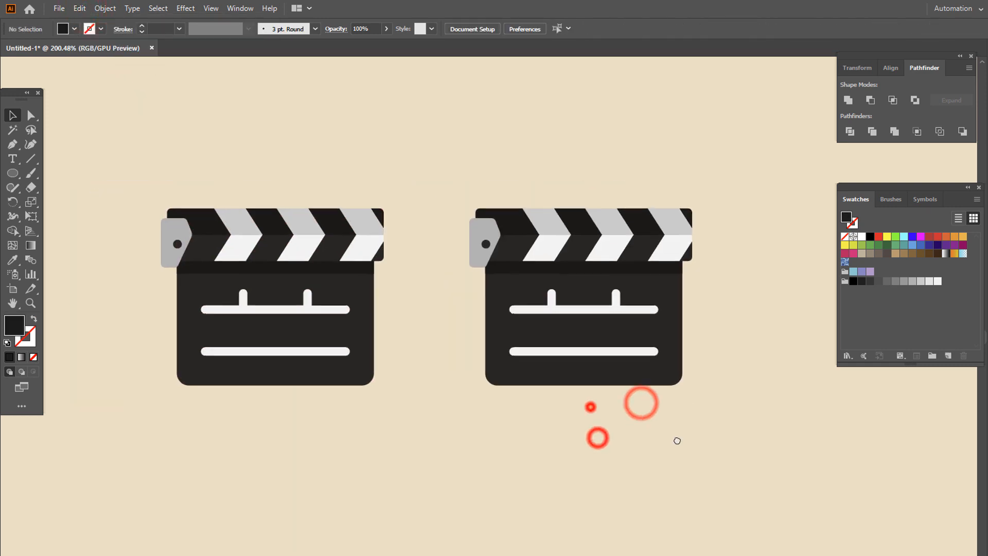
click(743, 227)
click(694, 230)
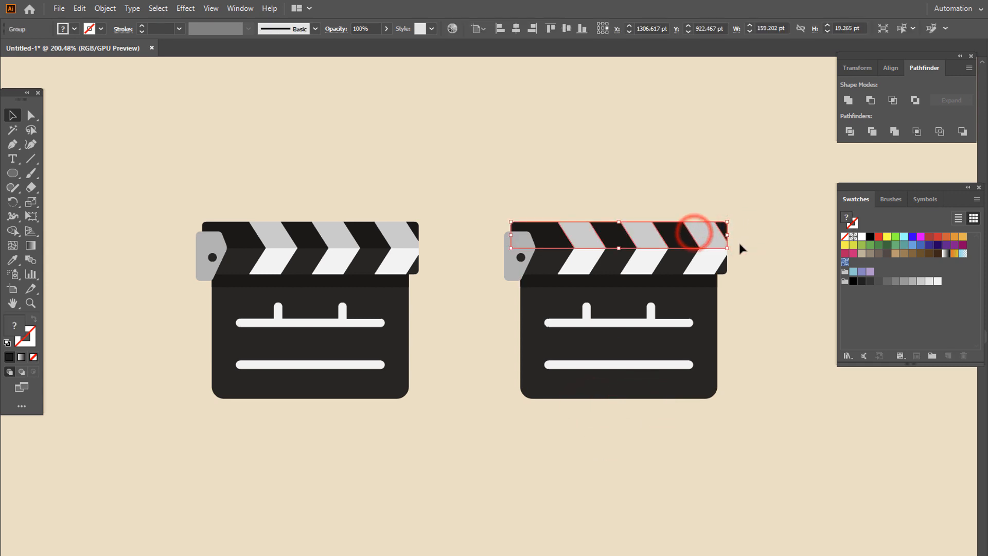
drag(735, 247, 730, 208)
Step: Move the rotated upper bar up and left so its lower end meets the top of the gray hinge plate
click(578, 263)
key(z)
drag(591, 216, 761, 278)
drag(494, 302, 421, 291)
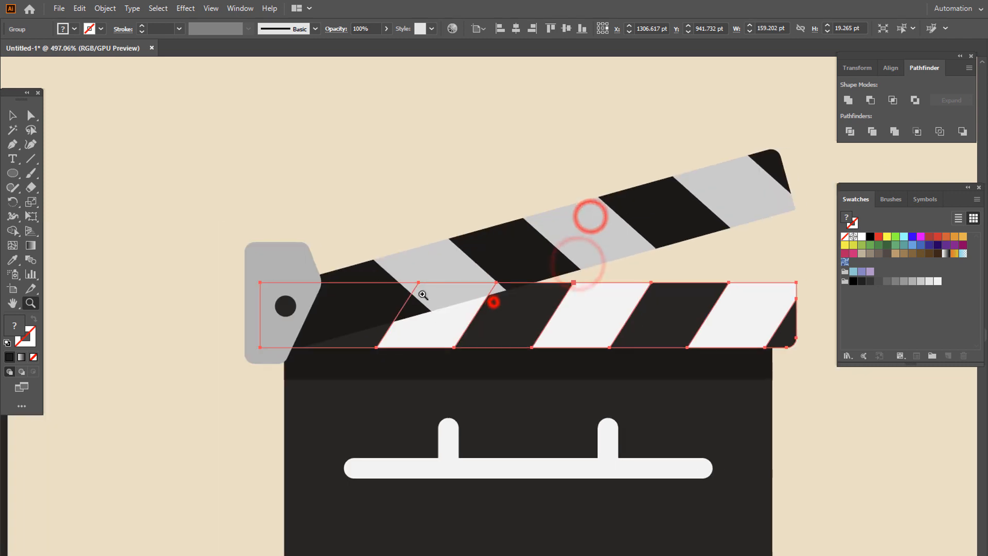
click(13, 116)
drag(363, 266, 148, 222)
Step: Deselect the artwork and examine the closed and open clapperboards side by side
key(z)
drag(204, 236, 331, 259)
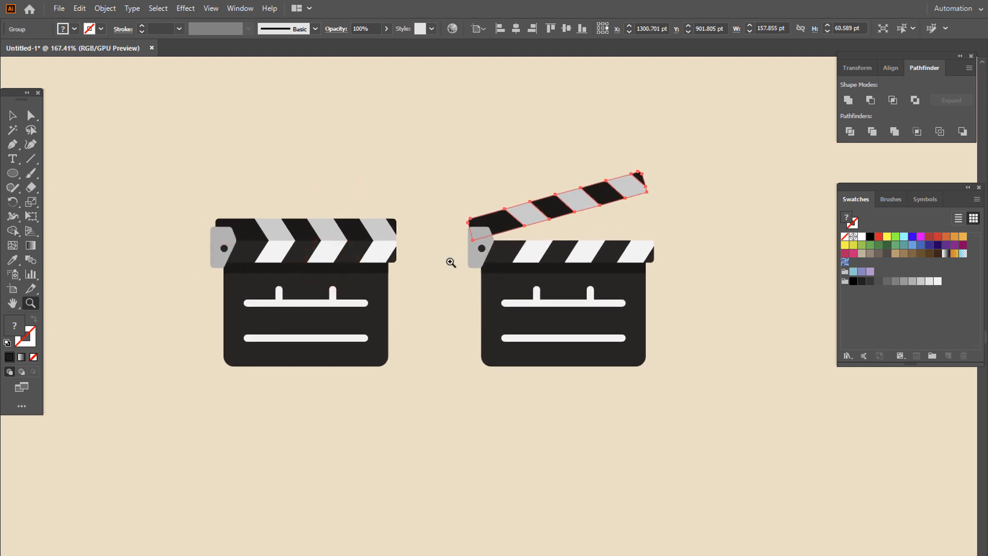
drag(457, 300, 459, 302)
click(12, 115)
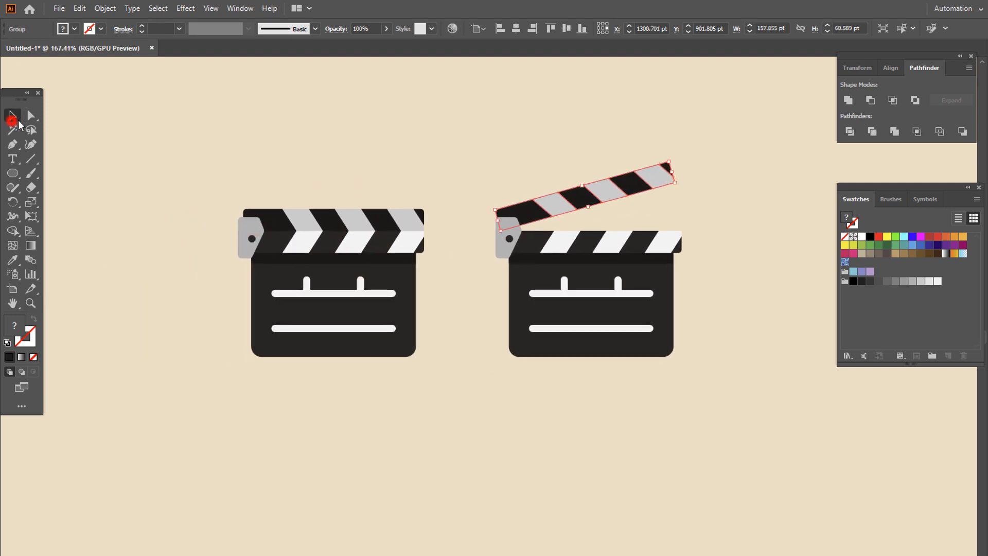
click(341, 134)
click(368, 147)
drag(533, 286, 397, 124)
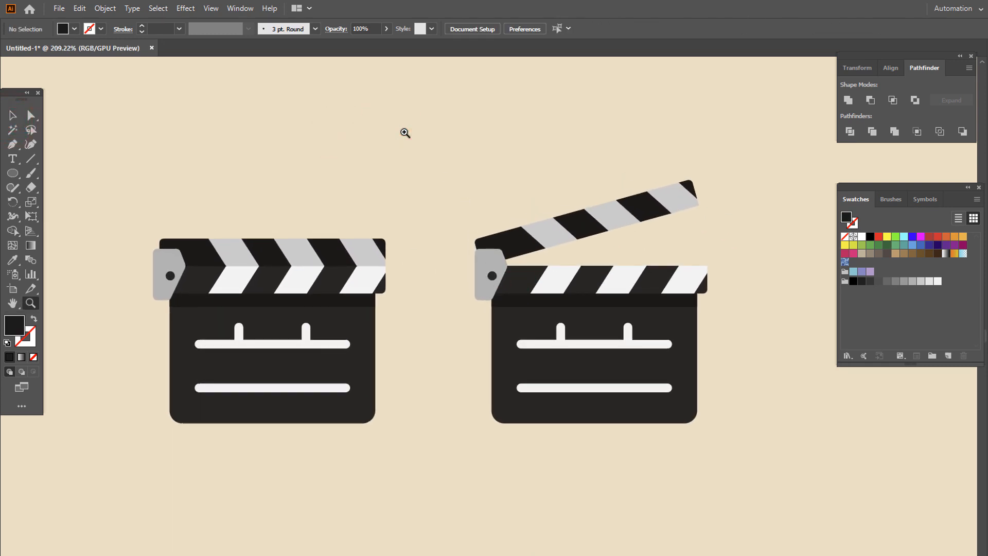